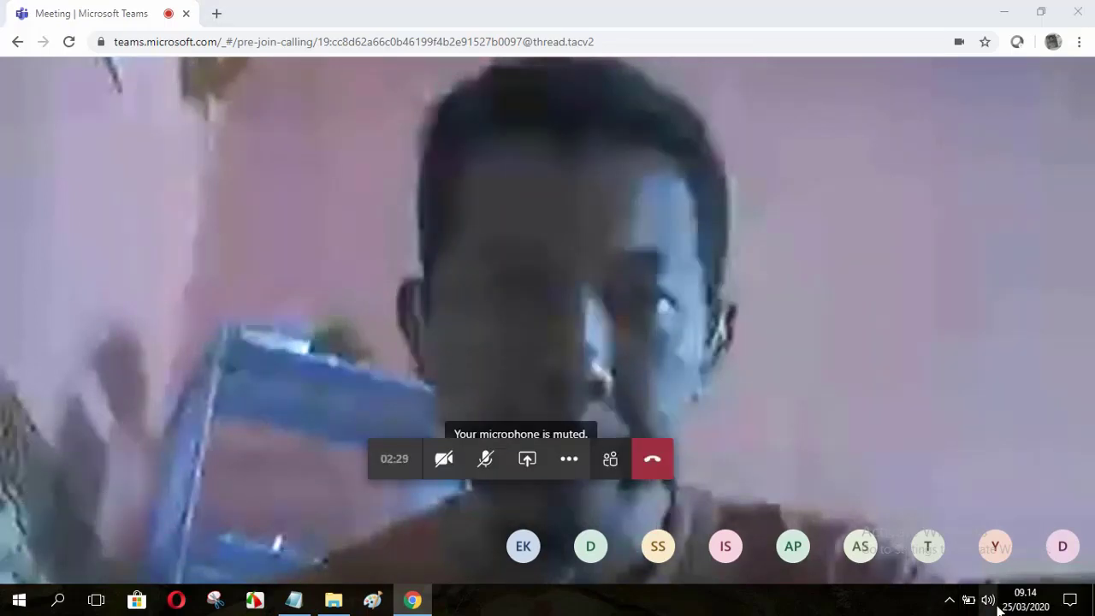
# - Check the computer's speaker volume level during the meeting
pyautogui.click(992, 603)
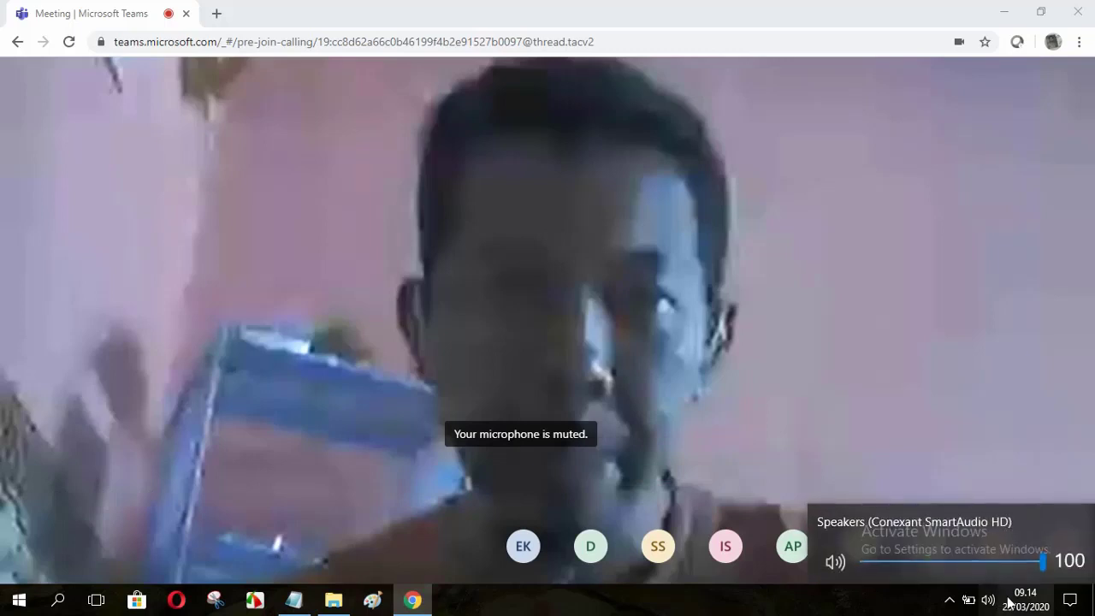
pyautogui.click(1050, 439)
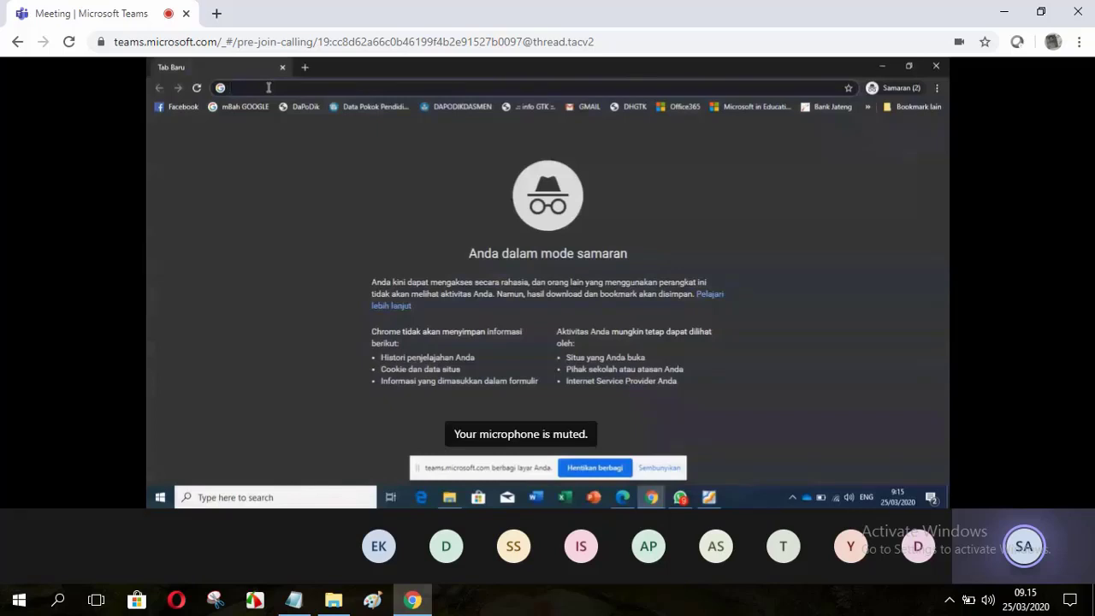
# - Go to portal.office.com in the incognito browser window
pyautogui.write('portal.')
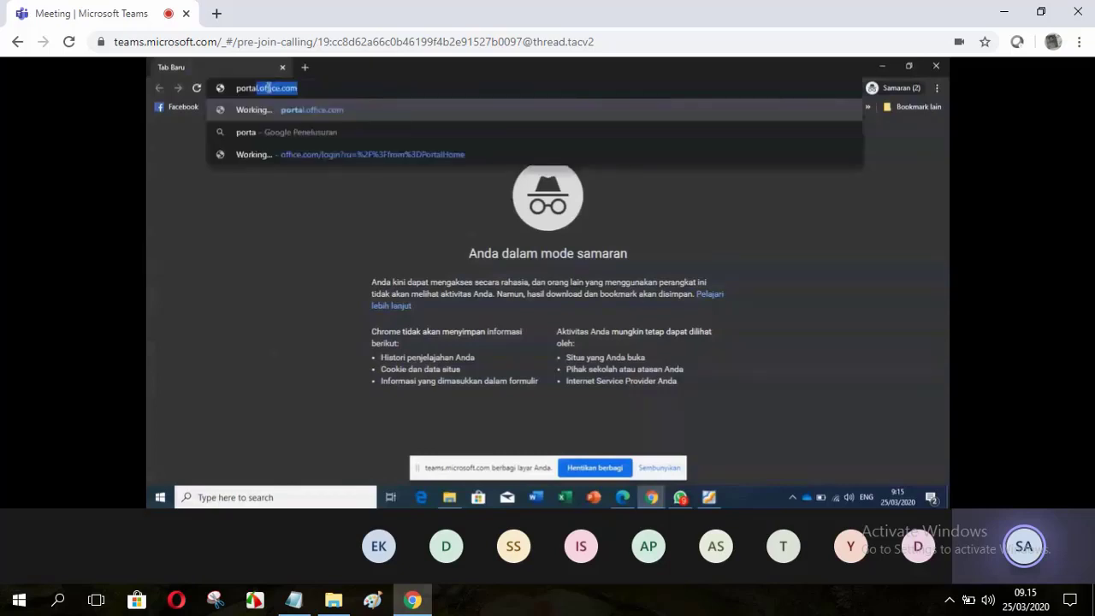
pyautogui.write('l.office.com')
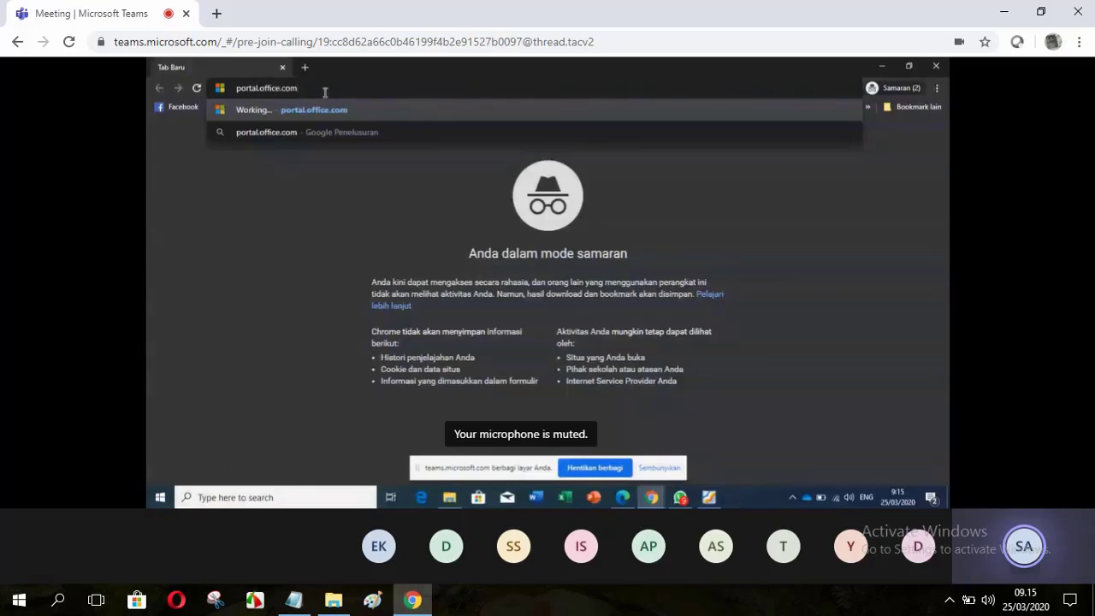
pyautogui.press('Return')
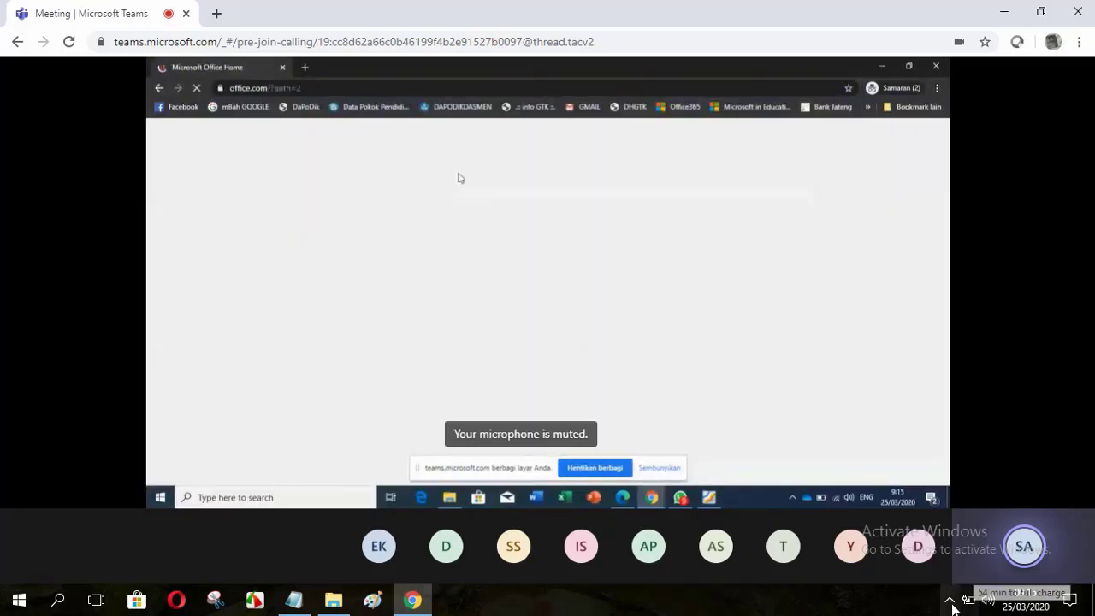
pyautogui.click(950, 603)
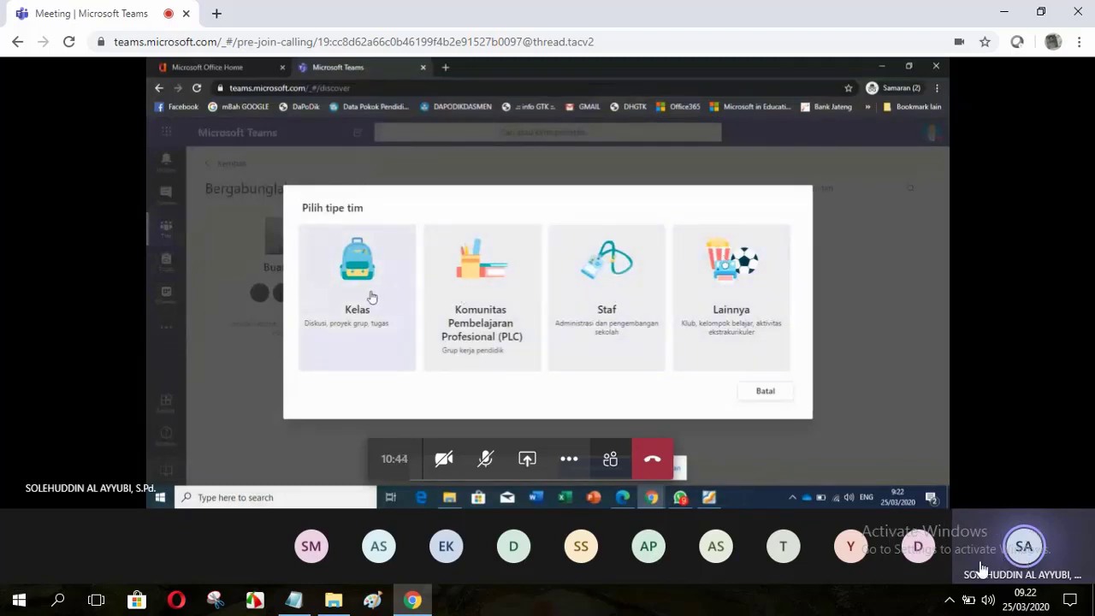
pyautogui.moveTo(979, 566)
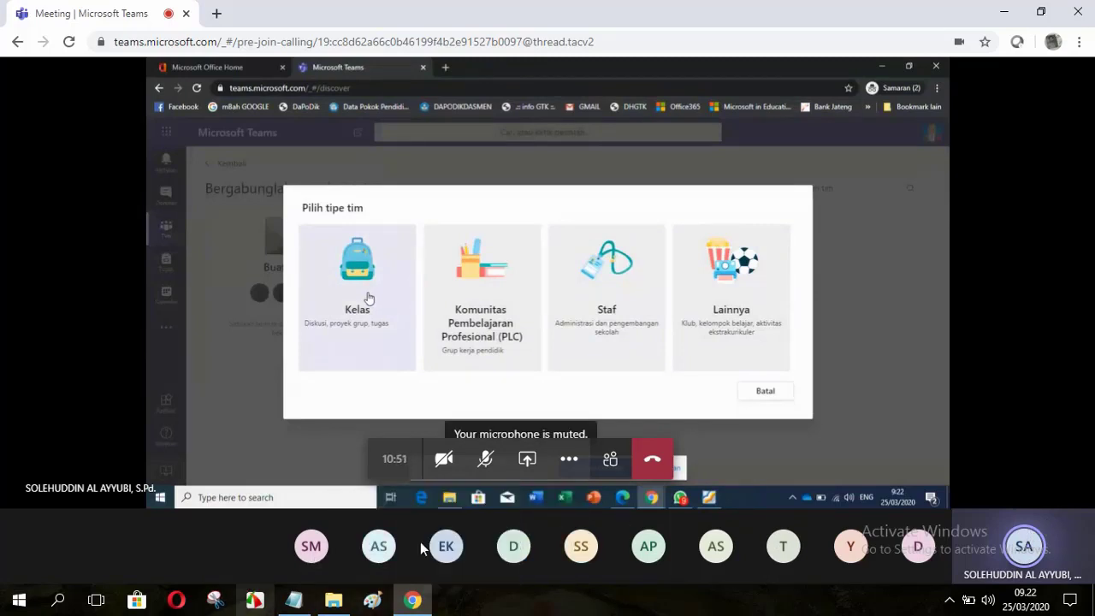
pyautogui.moveTo(389, 552)
pyautogui.moveTo(454, 552)
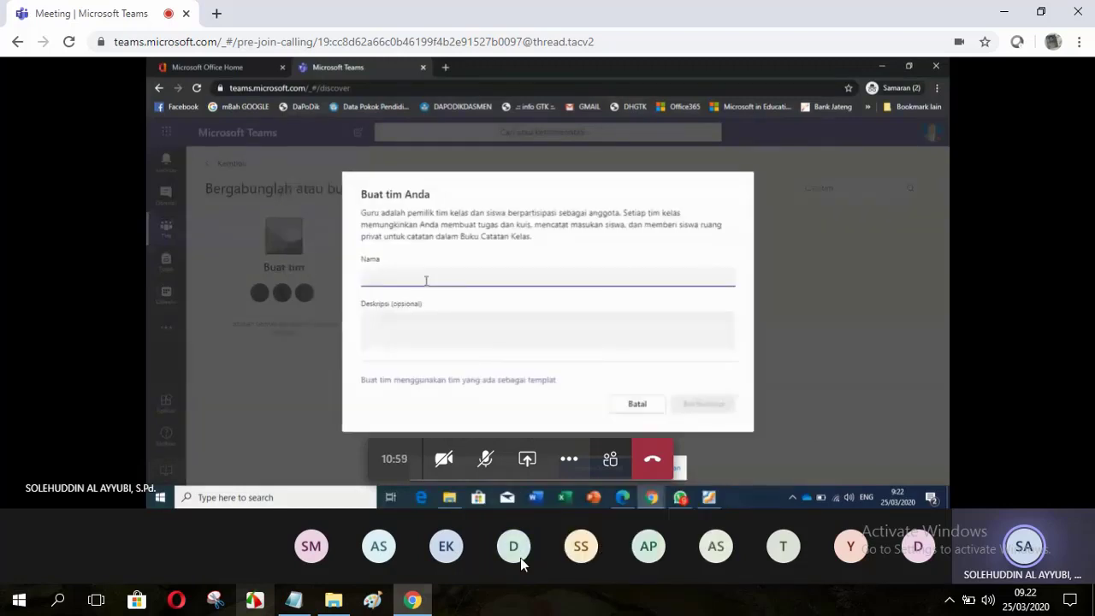
pyautogui.moveTo(514, 555)
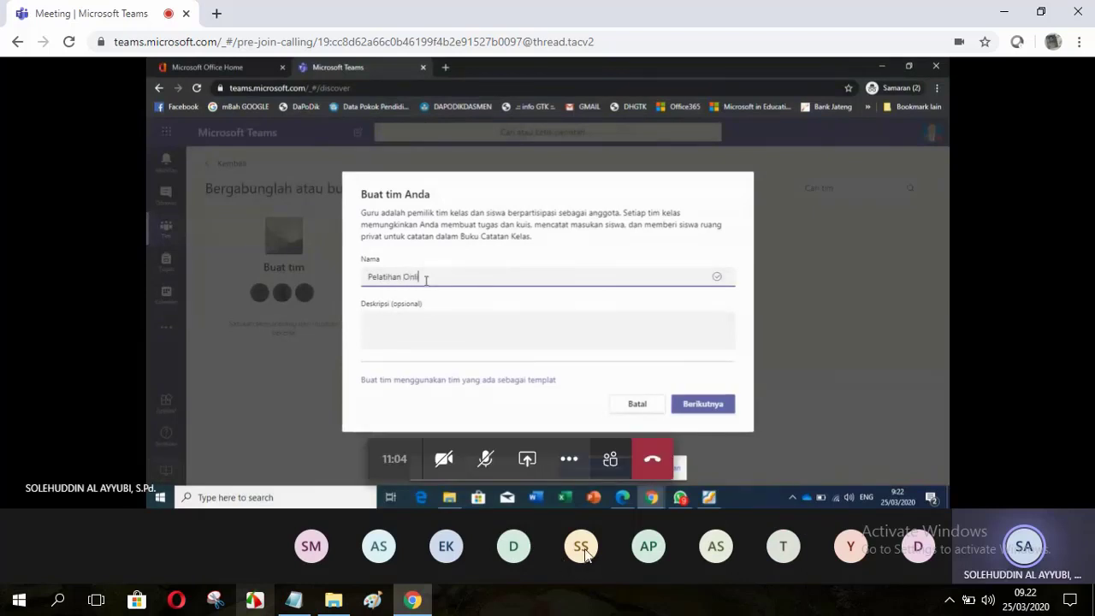
pyautogui.moveTo(587, 555)
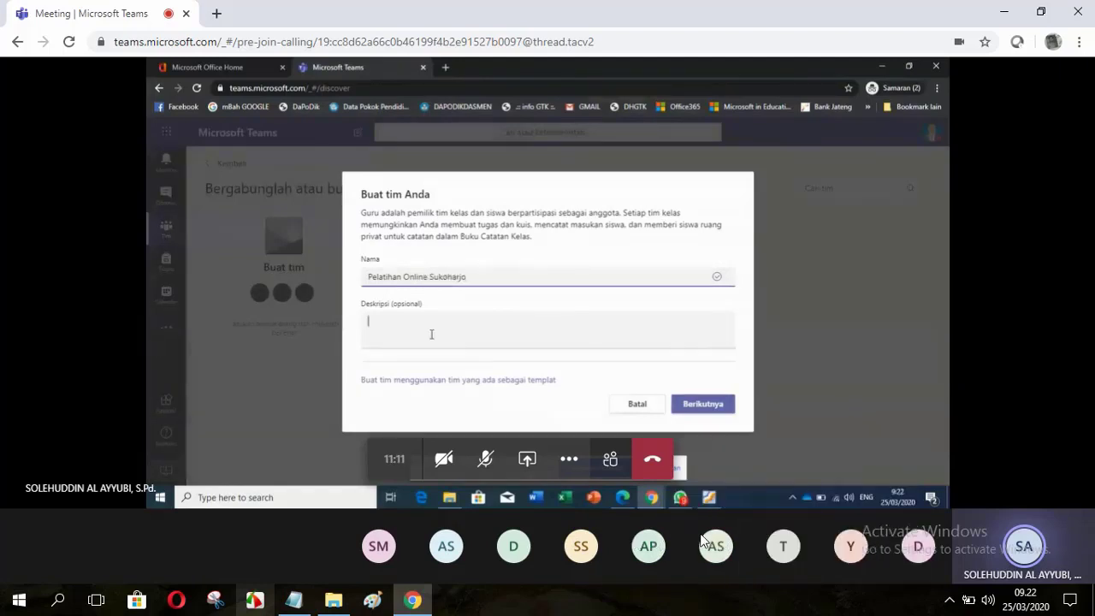
pyautogui.moveTo(708, 544)
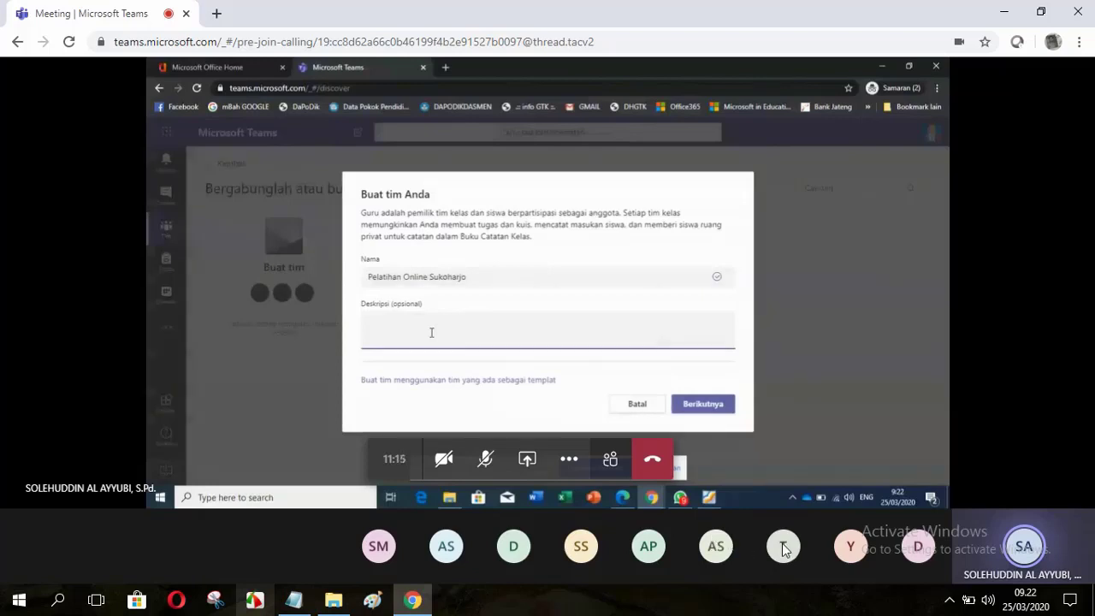
pyautogui.moveTo(783, 549)
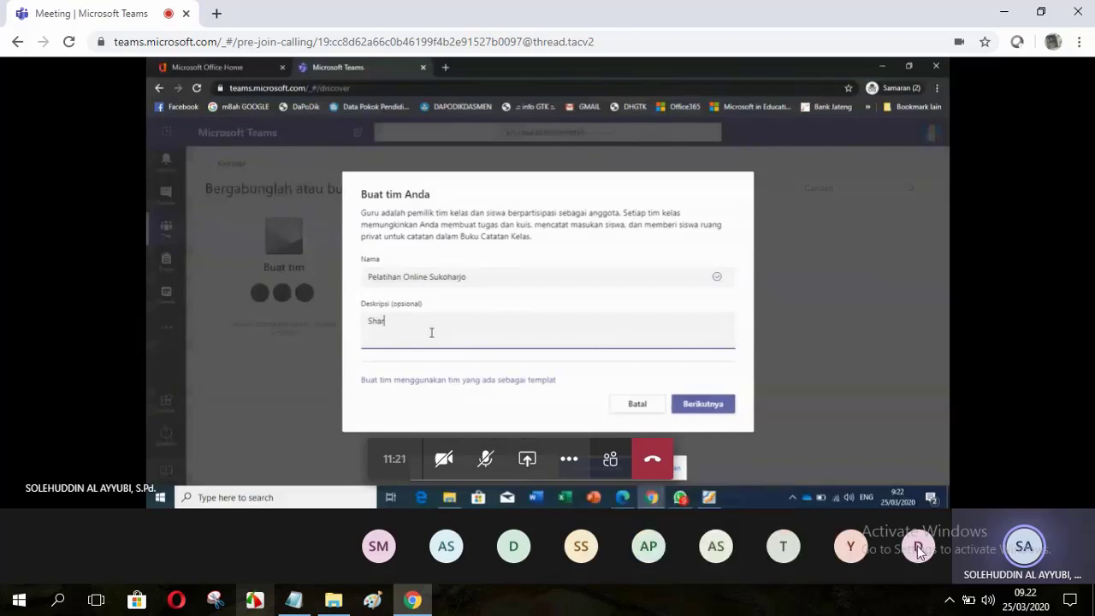
pyautogui.moveTo(921, 551)
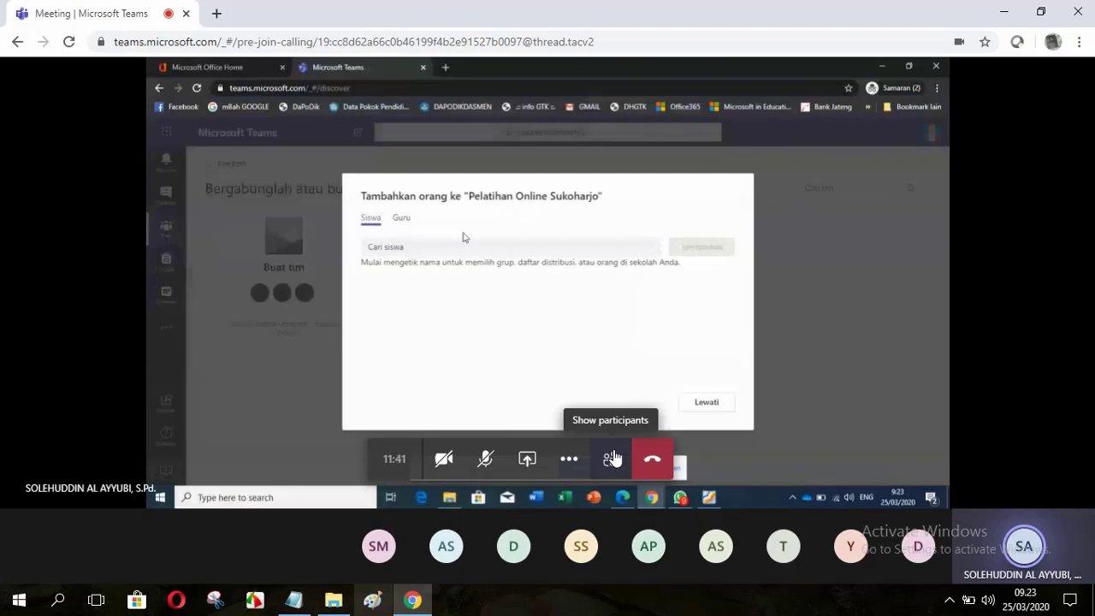
# - Look through the full list of people in the meeting and close it again
pyautogui.click(612, 459)
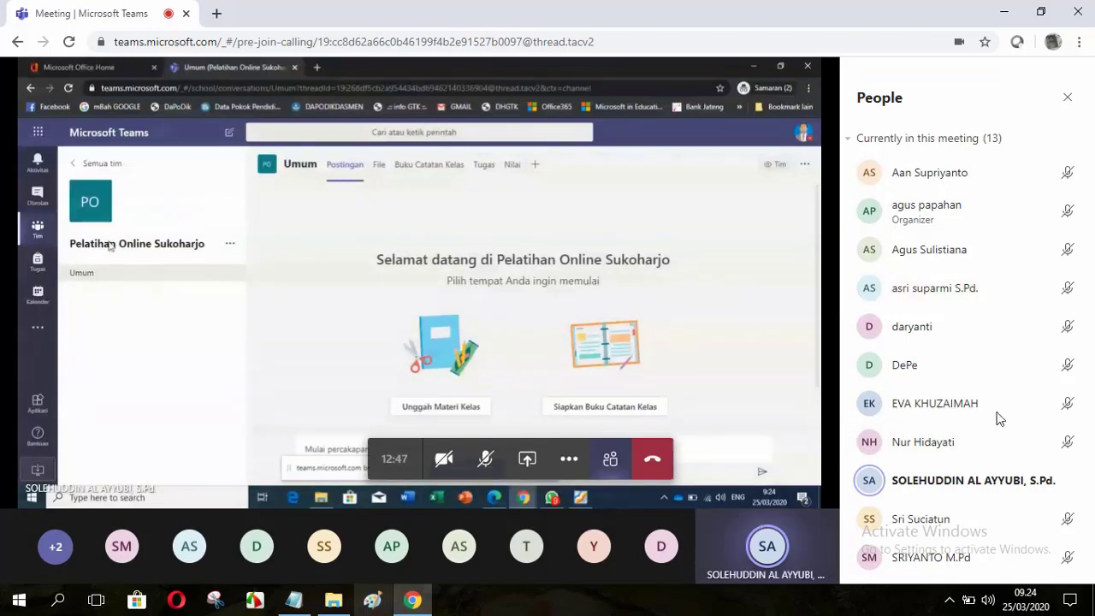
pyautogui.scroll(-1, 1048, 164)
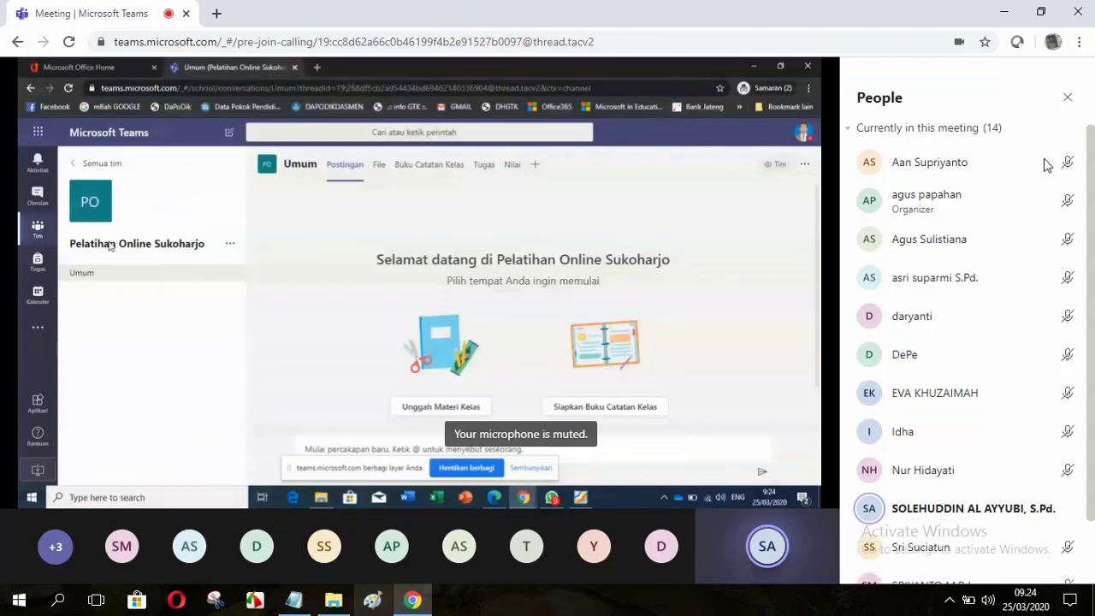
pyautogui.scroll(-3, 1066, 215)
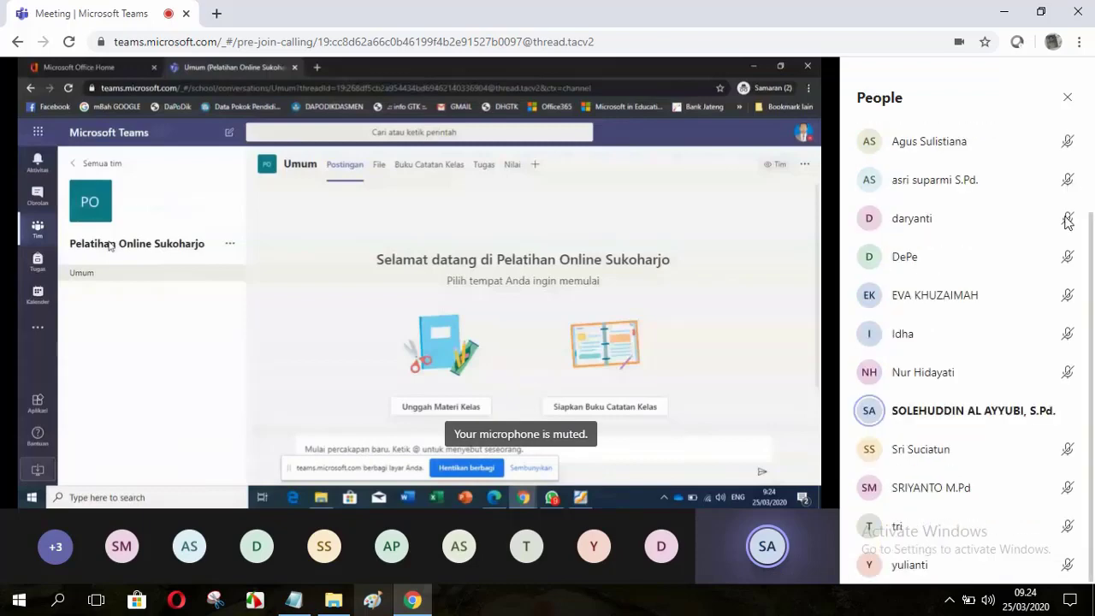
pyautogui.click(1068, 99)
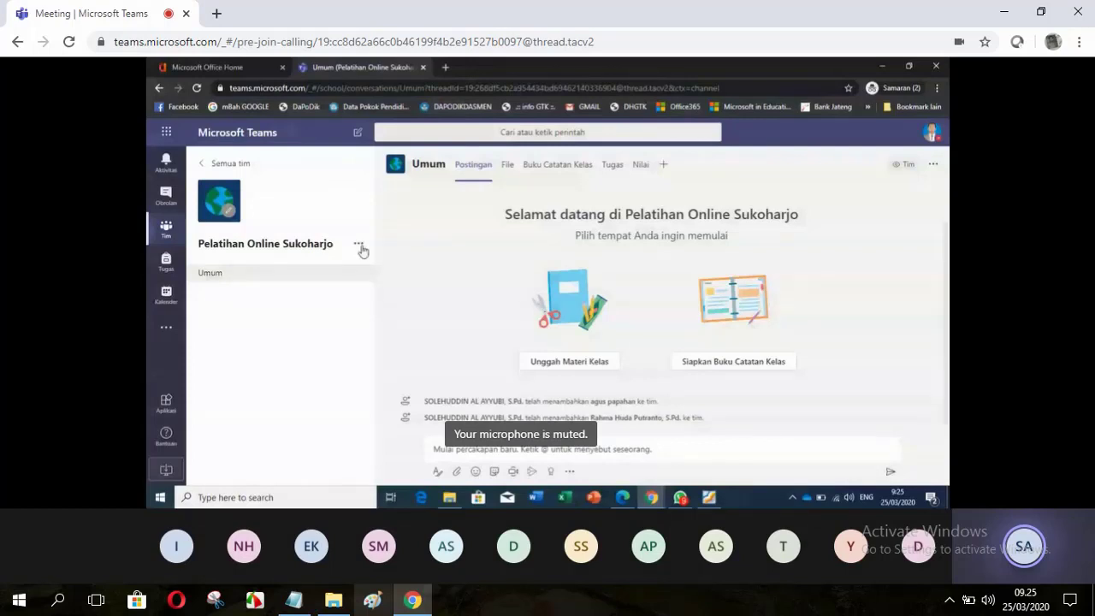
# - Open the management page of the Pelatihan Online Sukoharjo team and show its settings (Pengaturan)
pyautogui.click(359, 245)
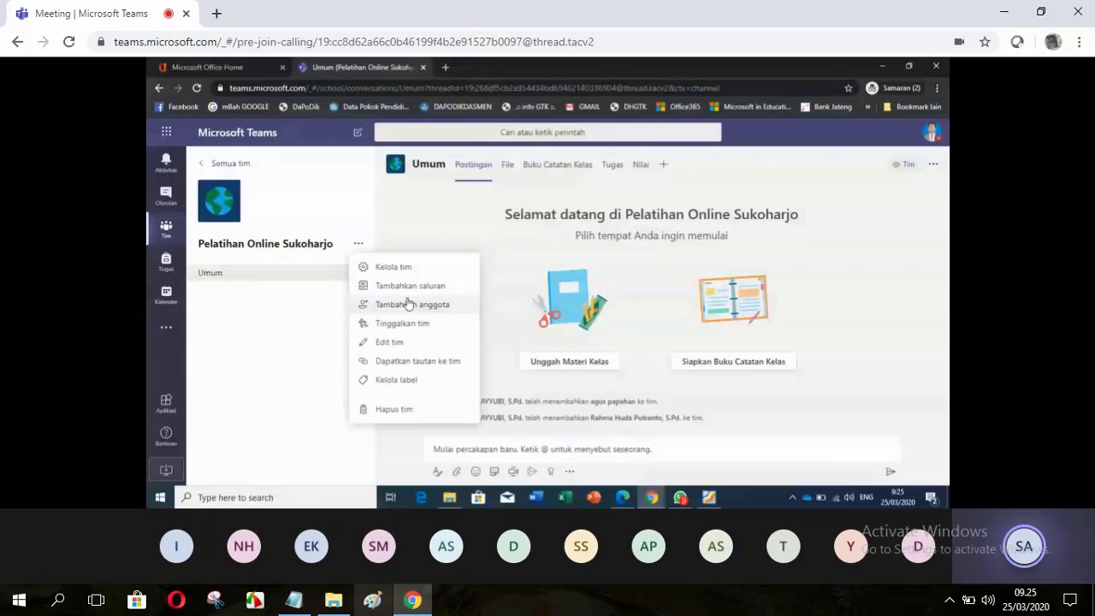
pyautogui.click(409, 305)
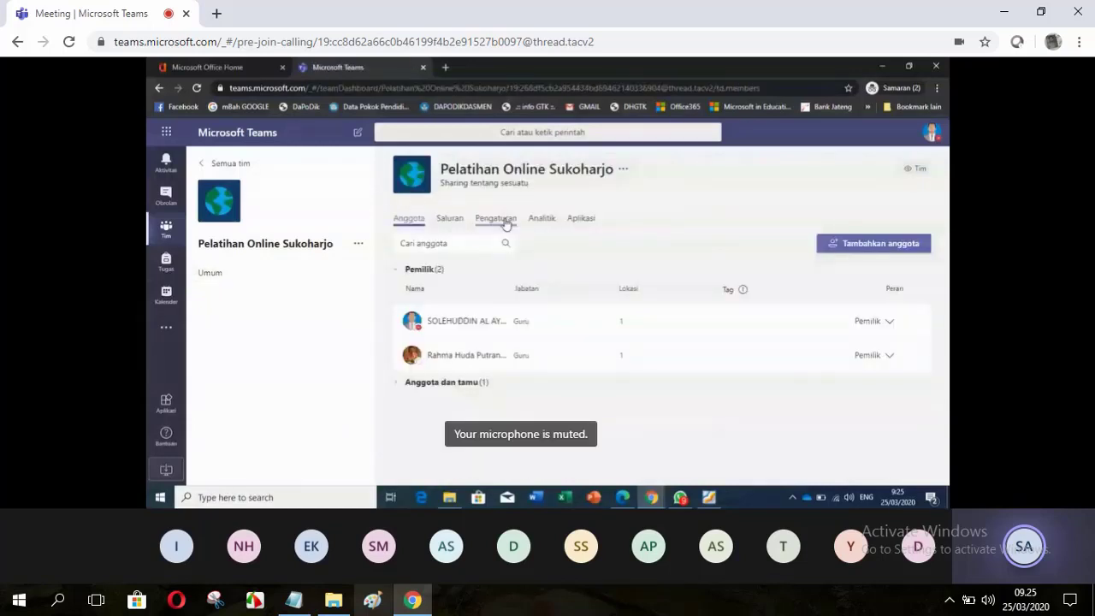
pyautogui.click(505, 220)
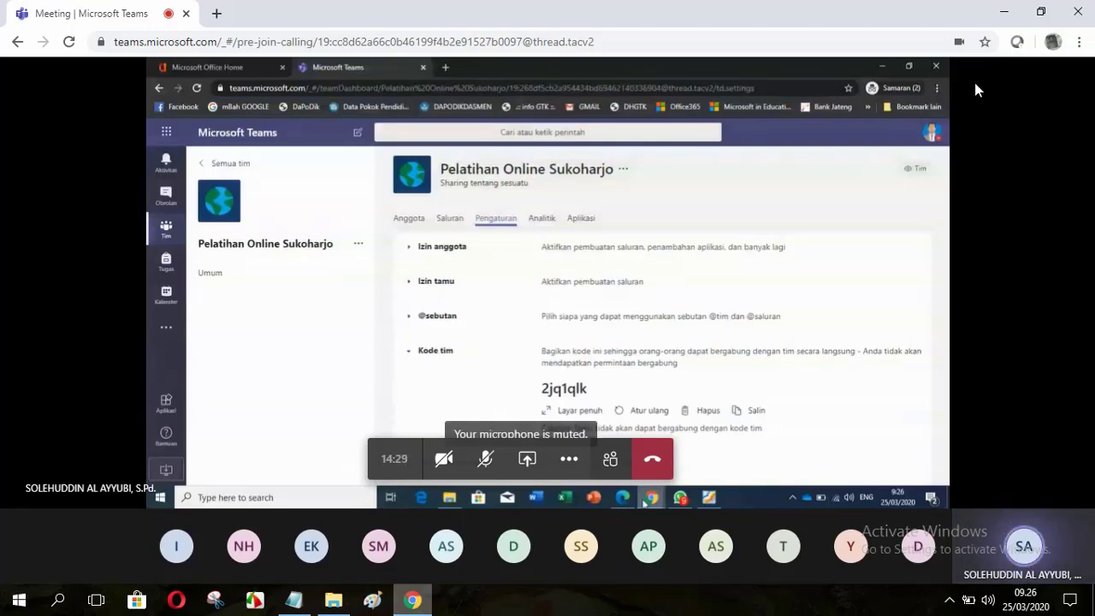
# - Examine the meeting's participant list for who is attending and whose microphone is muted
pyautogui.click(613, 463)
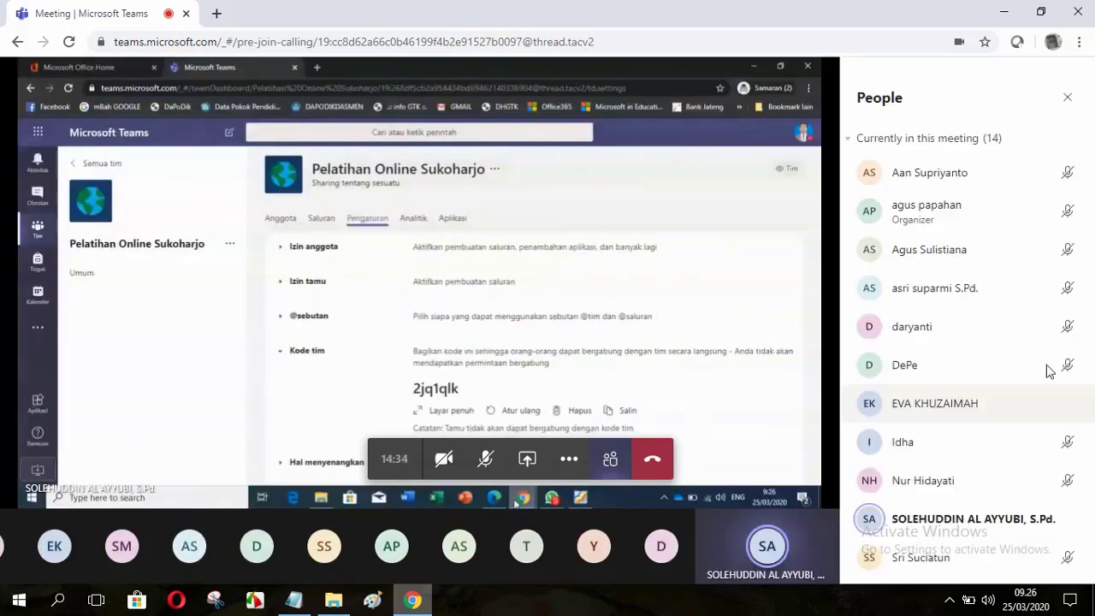
pyautogui.scroll(-3, 990, 244)
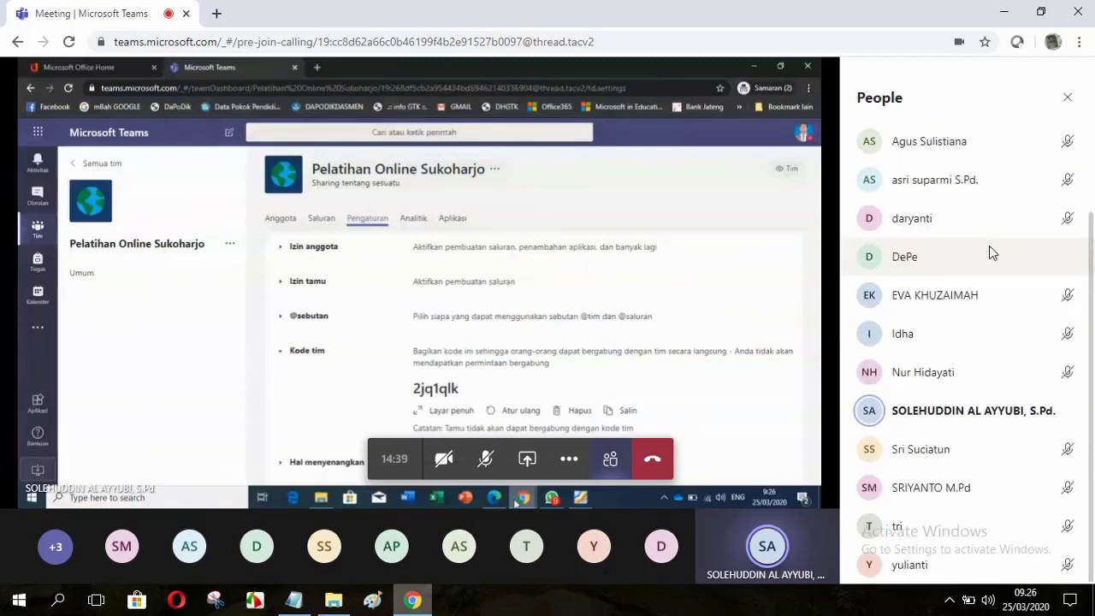
pyautogui.scroll(2, 990, 248)
pyautogui.scroll(1, 990, 252)
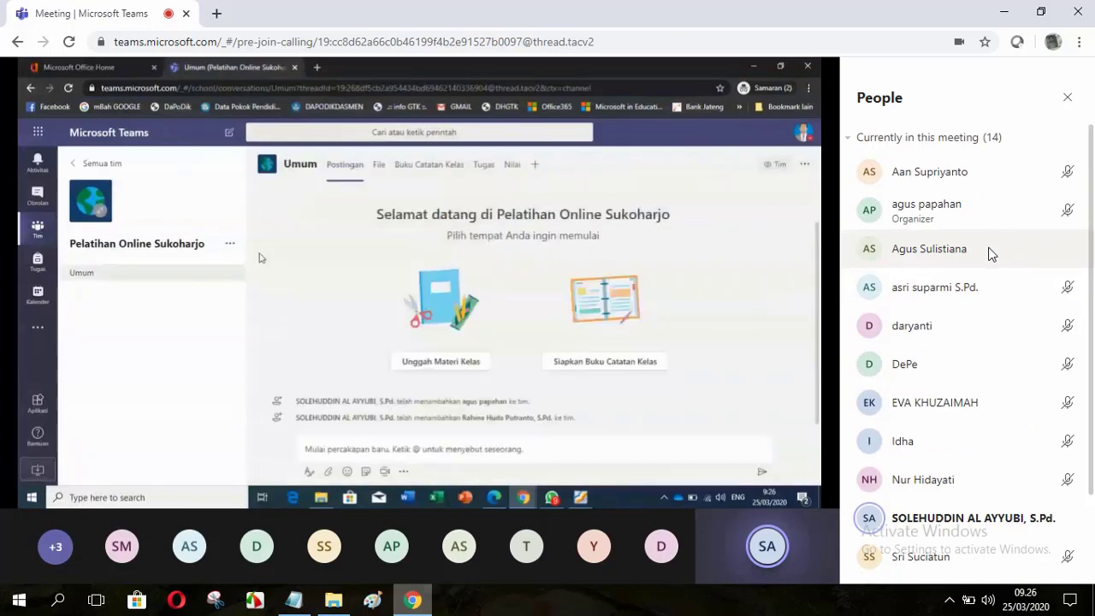
pyautogui.scroll(-3, 989, 253)
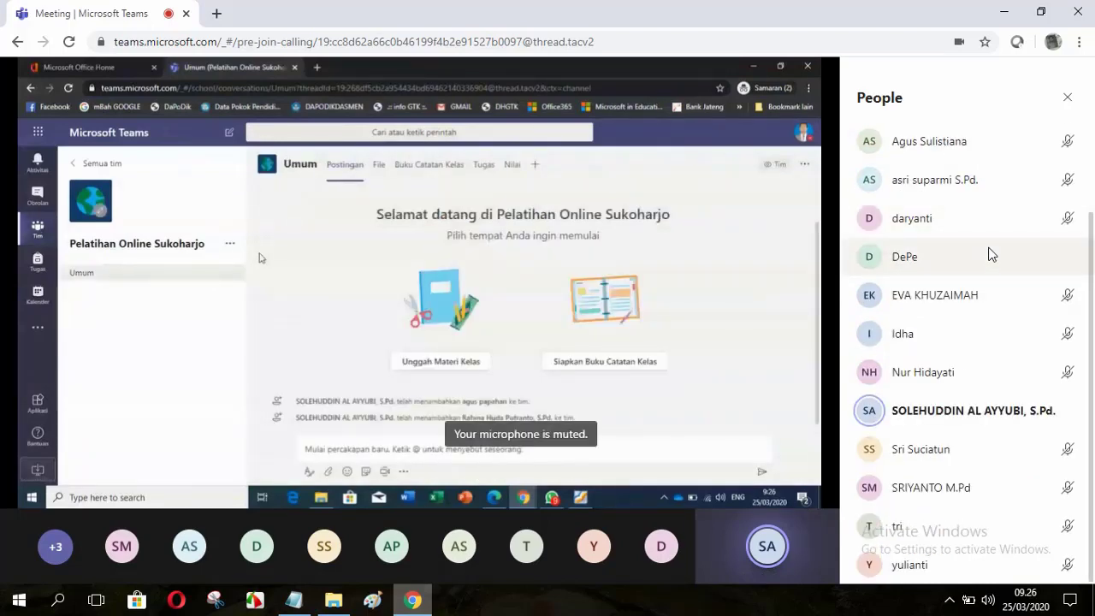
pyautogui.click(1067, 98)
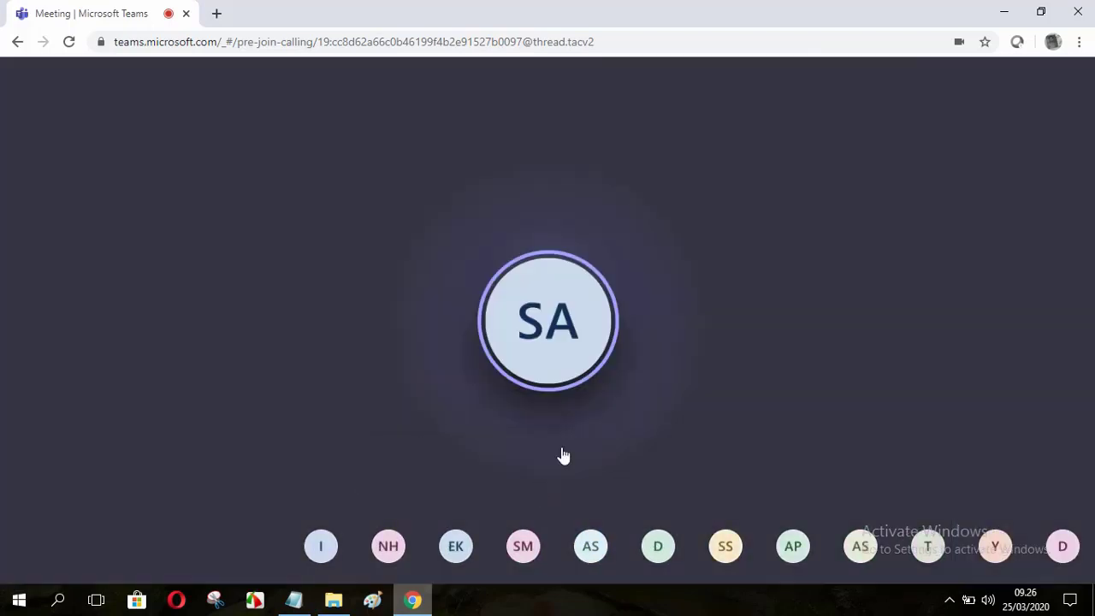
pyautogui.moveTo(582, 344)
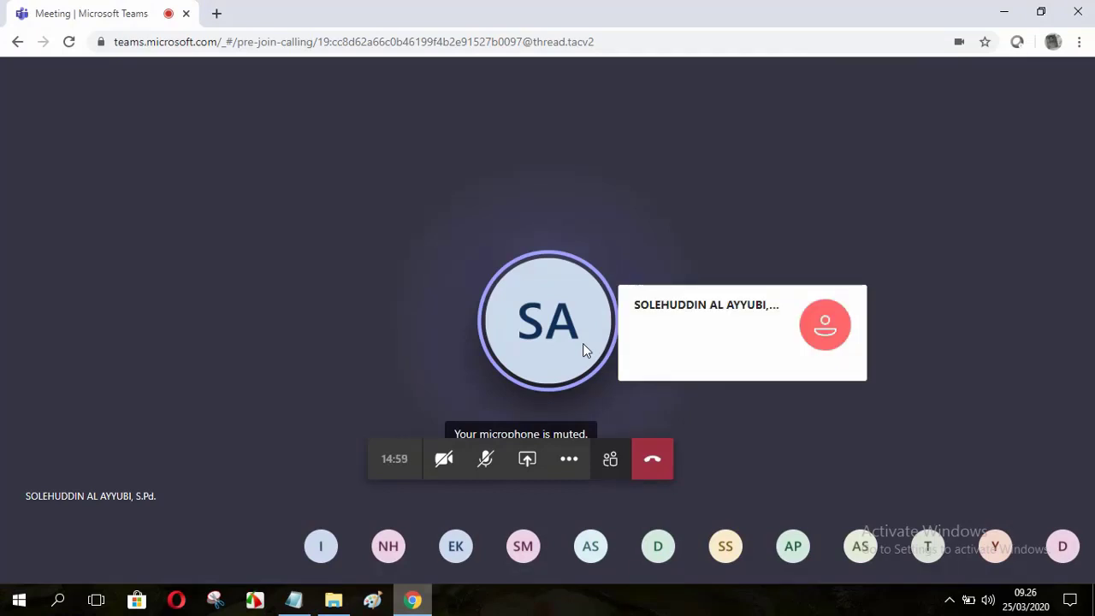
pyautogui.click(569, 462)
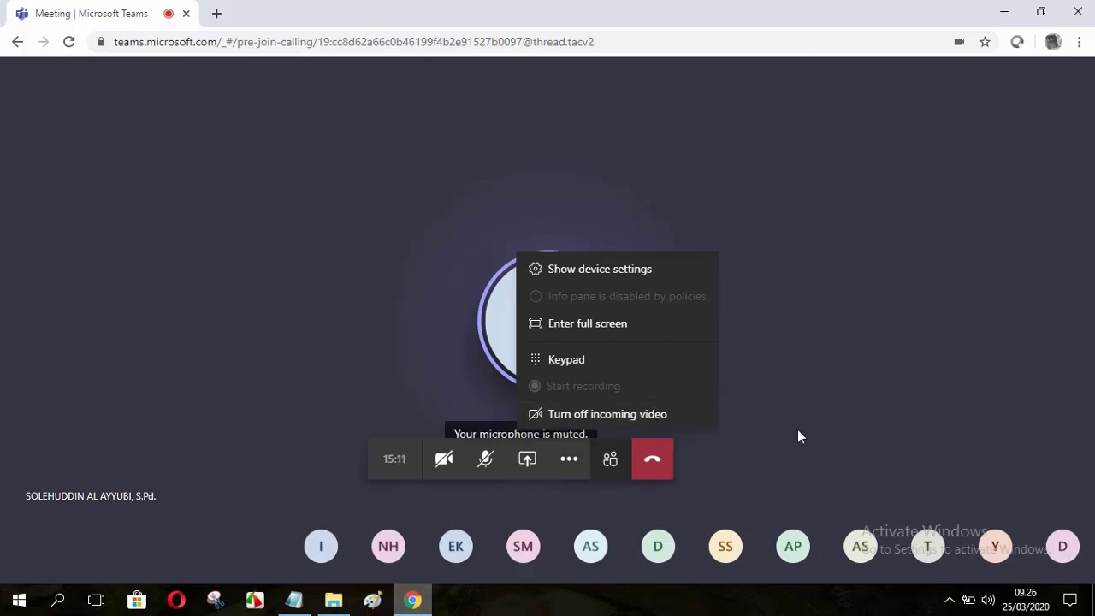
pyautogui.click(905, 401)
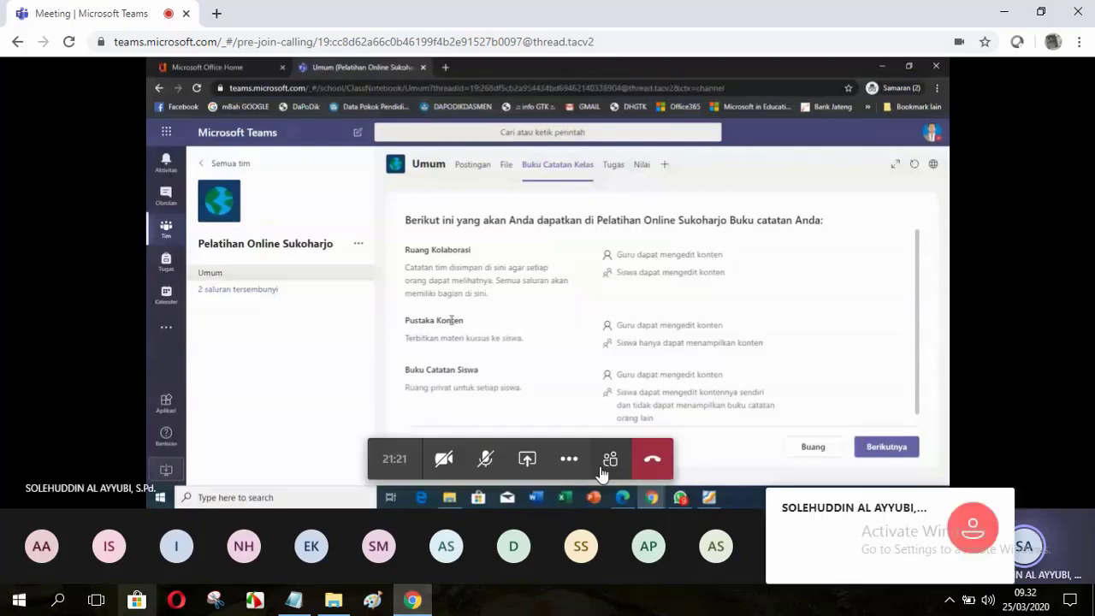
# - Review the meeting's participants from the first to the last entry, then hide the list
pyautogui.click(622, 456)
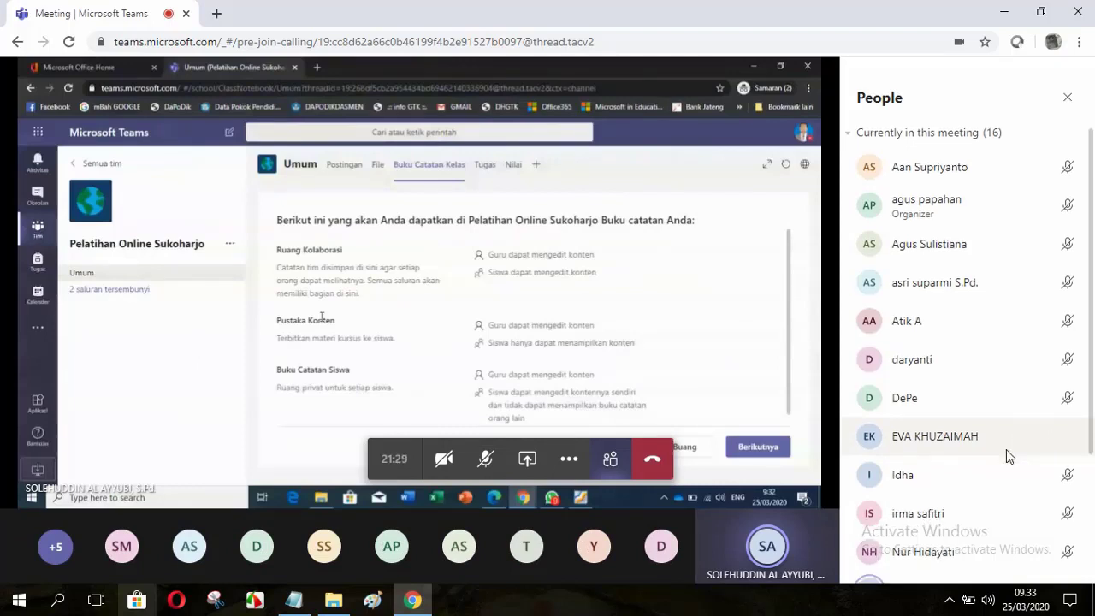
pyautogui.scroll(-2, 1006, 449)
pyautogui.scroll(-2, 1006, 449)
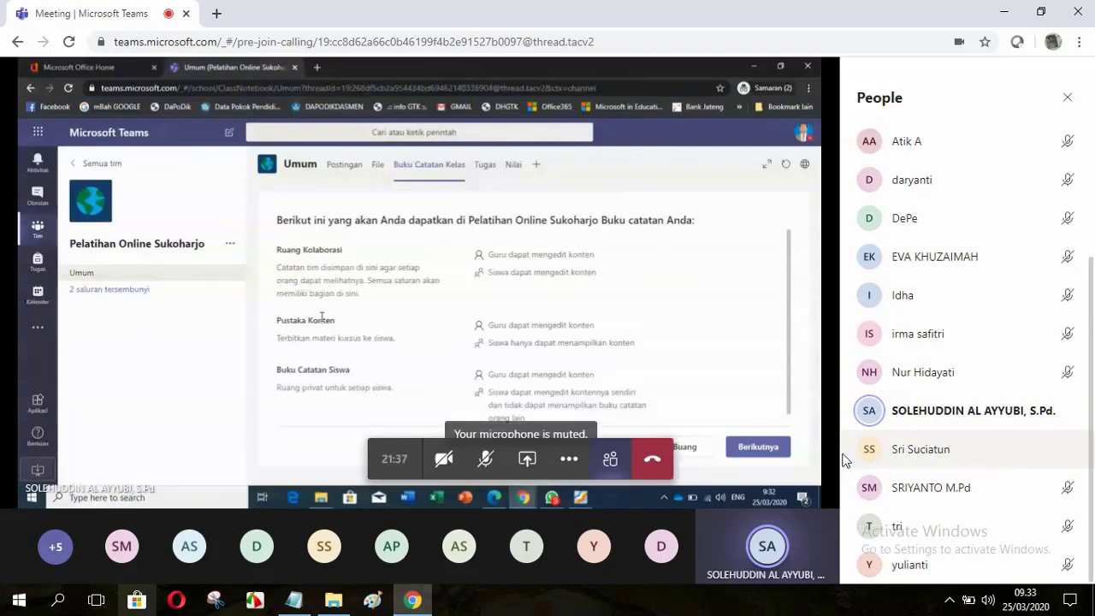
pyautogui.click(1067, 97)
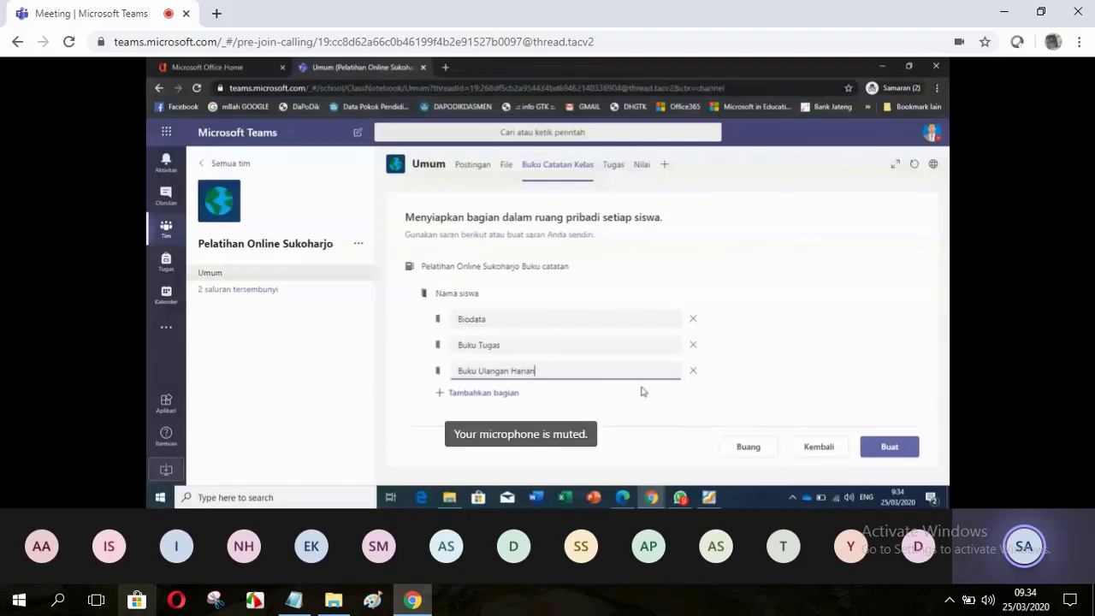
# - Create the class notebook with the student sections Biodata, Buku Tugas and Buku Ulangan Harian, and open Buku Ulangan Harian
pyautogui.click(890, 447)
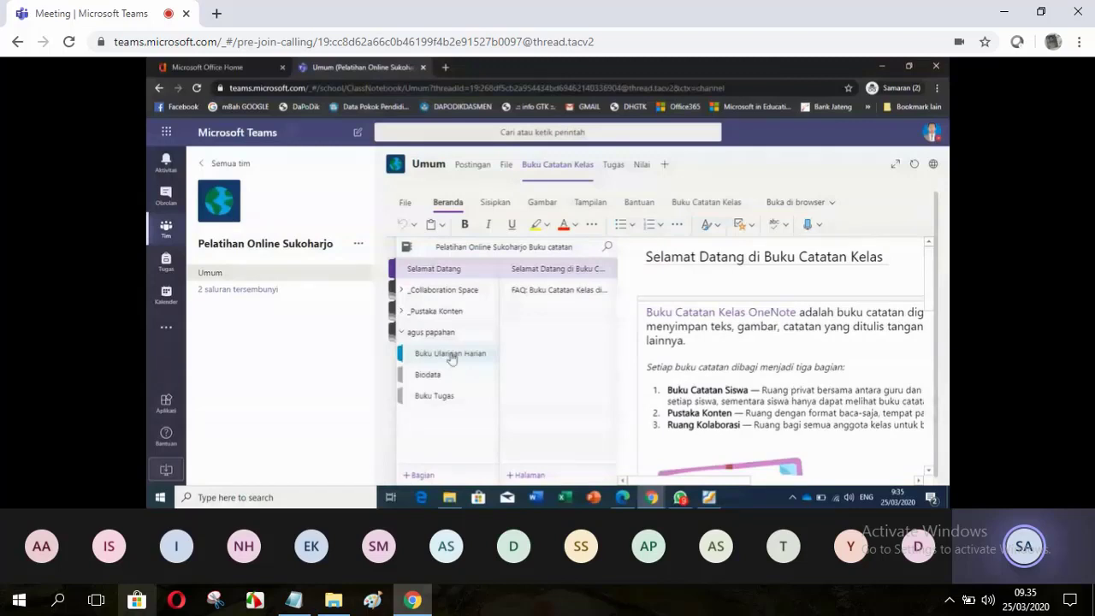
pyautogui.click(452, 355)
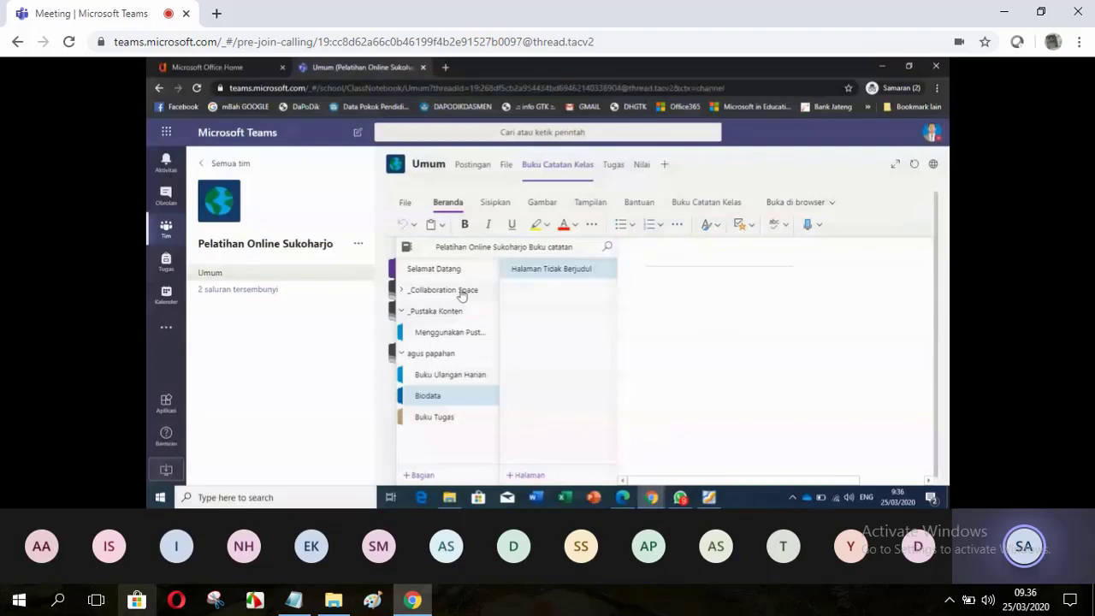
# - Show the drawing tools (Gambar) in the class notebook
pyautogui.click(542, 204)
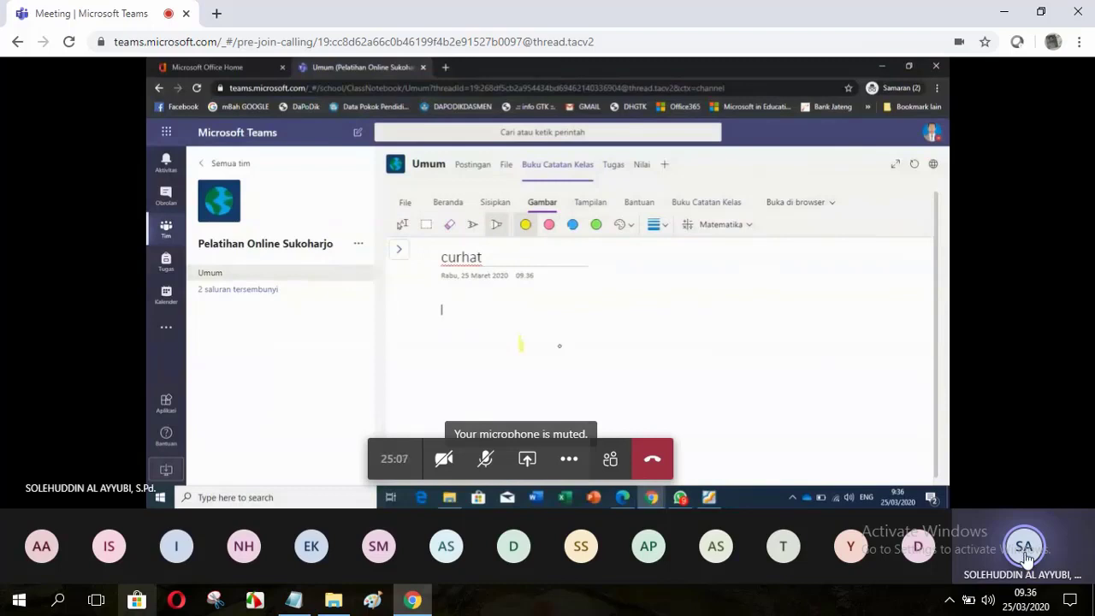
pyautogui.moveTo(1027, 556)
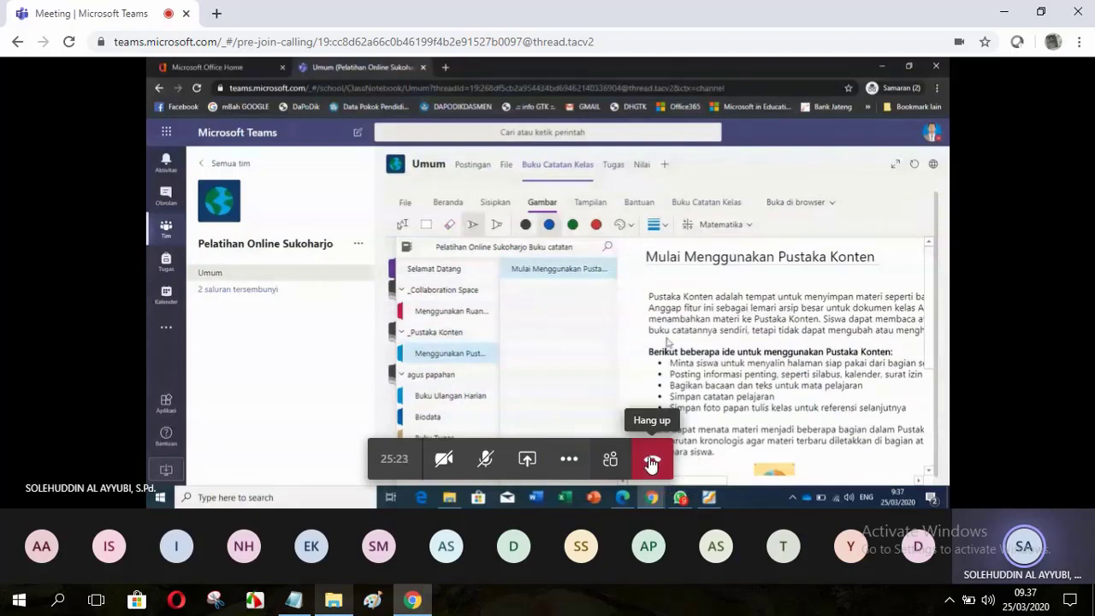
pyautogui.click(571, 463)
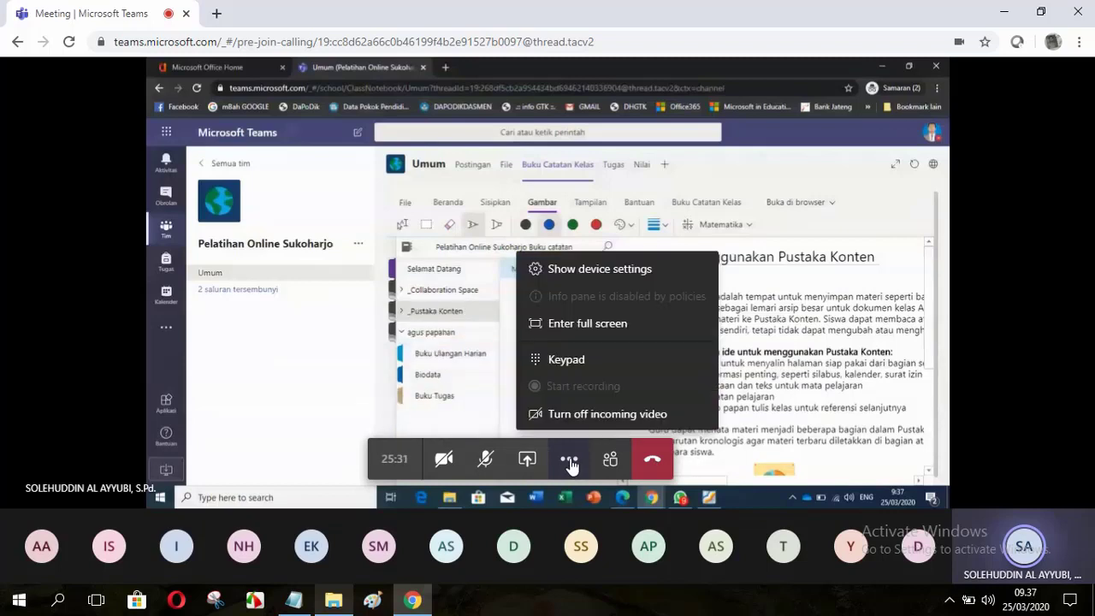
pyautogui.click(616, 366)
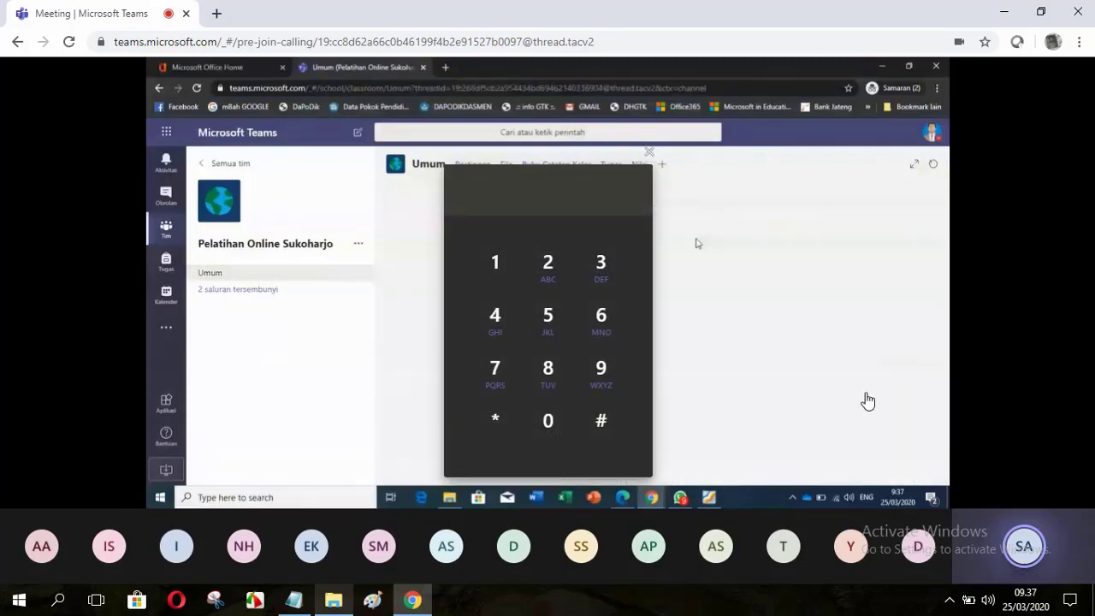
pyautogui.press('Escape')
pyautogui.moveTo(613, 460)
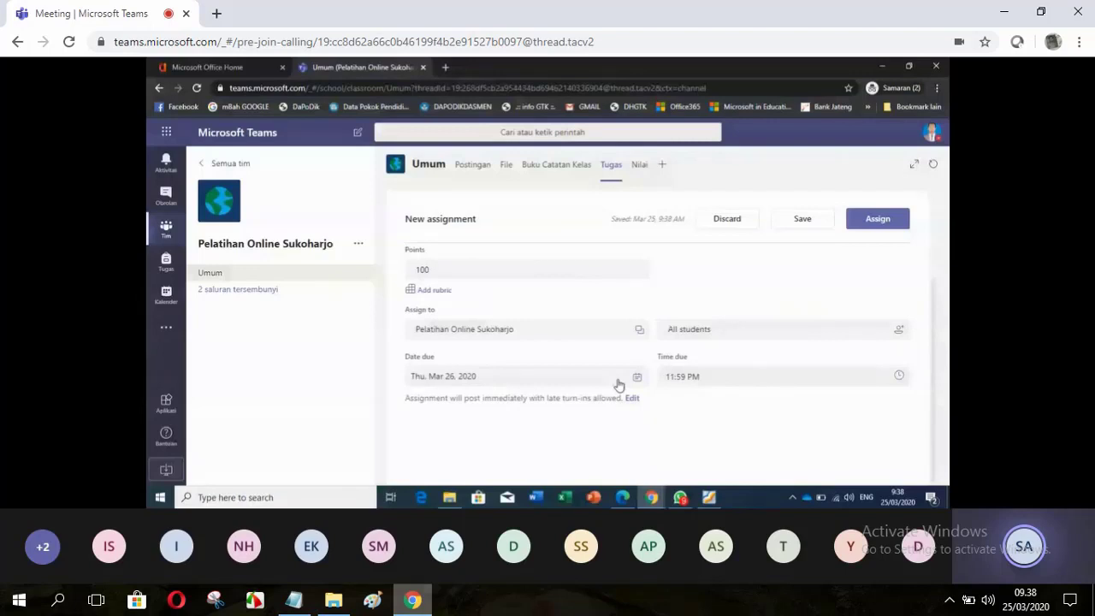
# - Open the student's record in the Nilai grade list to view the Tugas 1 status, and return to the overview of all teams
pyautogui.scroll(2, 619, 385)
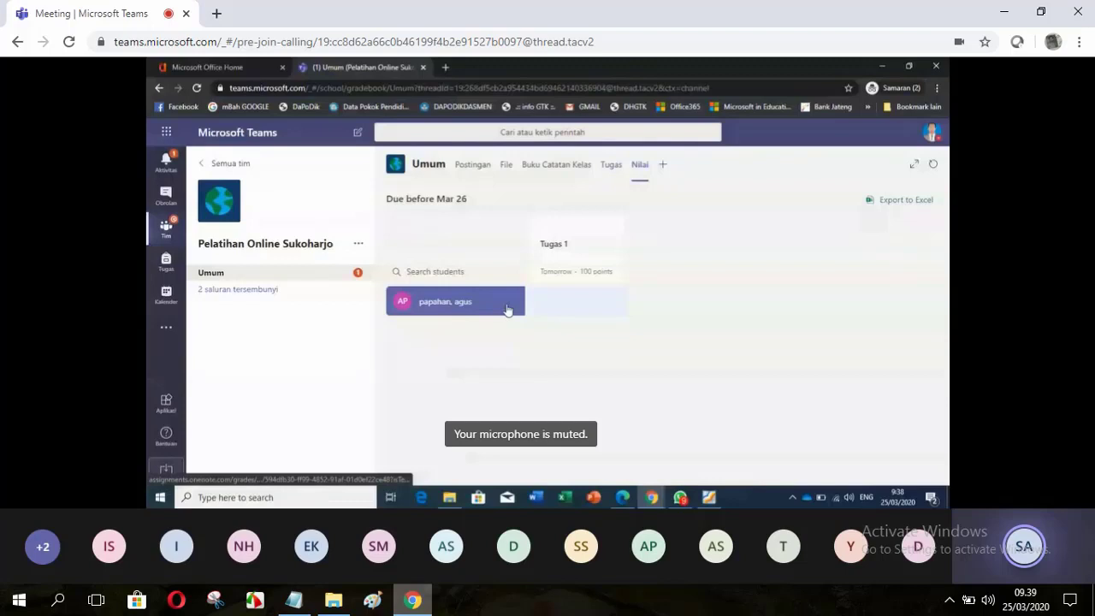
pyautogui.click(508, 309)
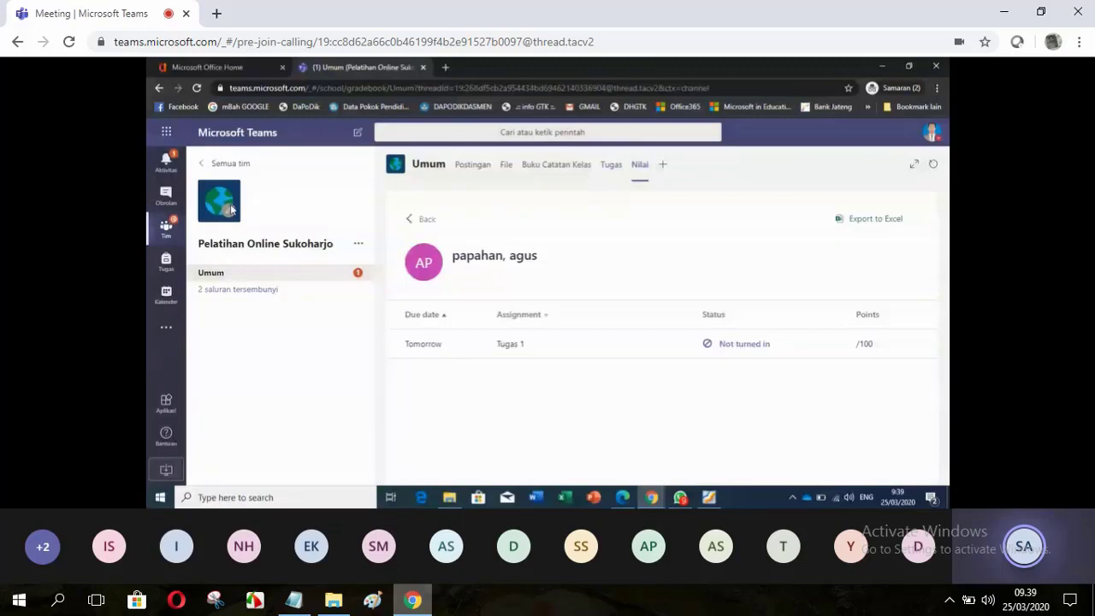
pyautogui.click(231, 164)
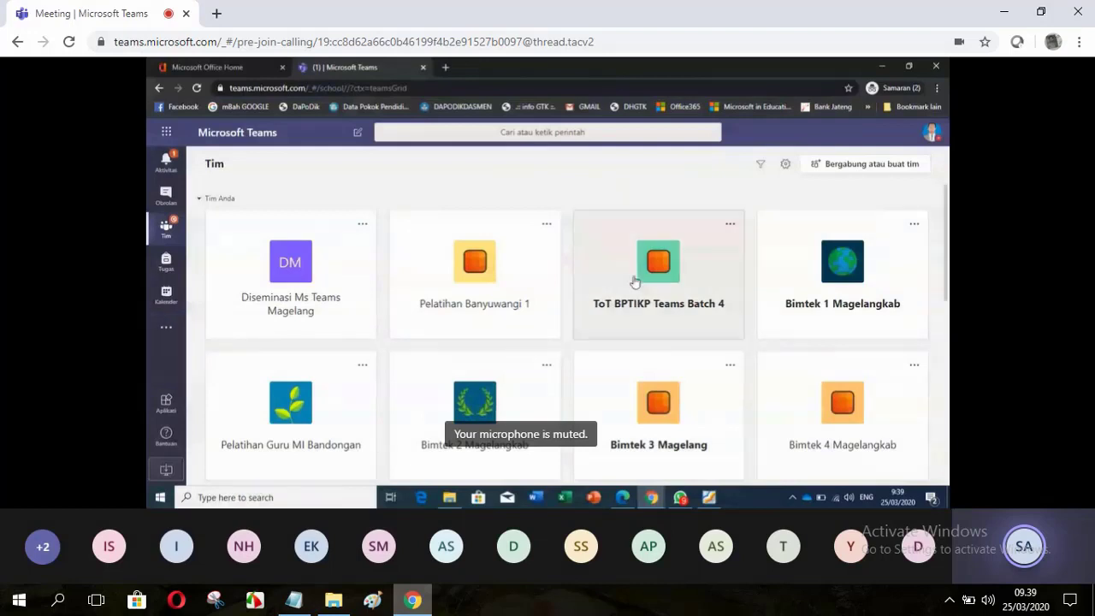
# - Schedule the calendar meeting "Pertemuan online ke-2" for 26 March 2020, 08.00 to 09.00, with the student as required attendee, and open its details
pyautogui.click(166, 296)
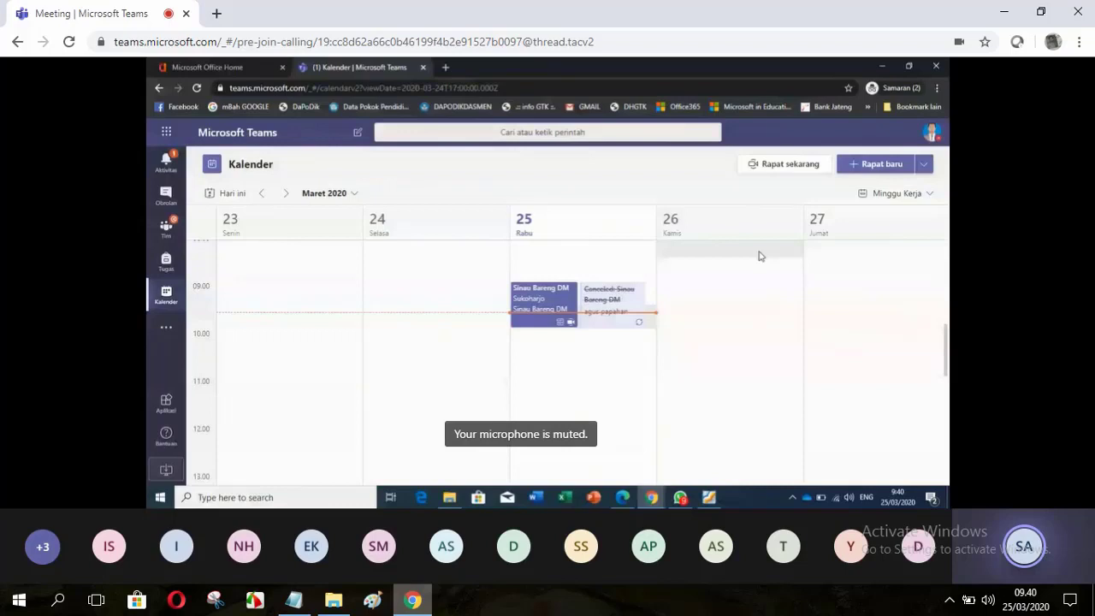
pyautogui.click(881, 169)
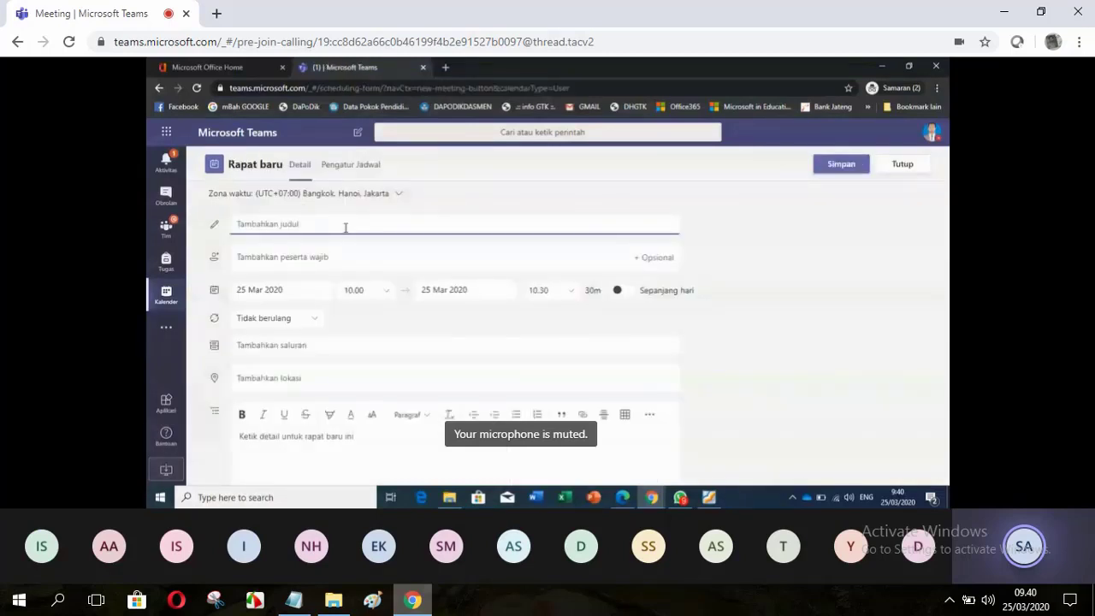
pyautogui.write('Pertemuan online ke-2')
pyautogui.click(334, 257)
pyautogui.write('@agus')
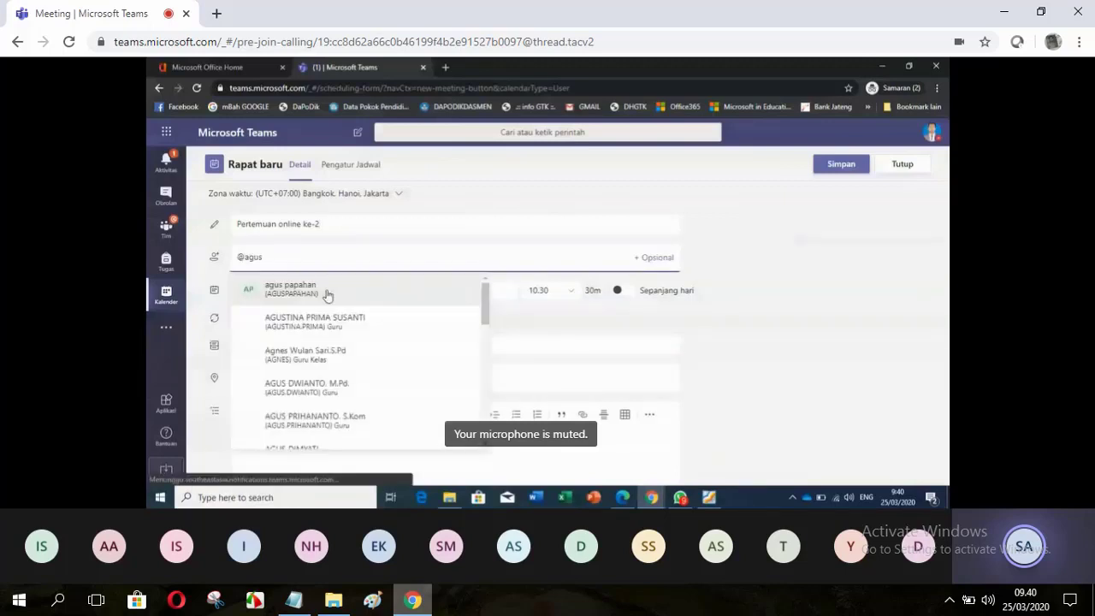
pyautogui.click(327, 290)
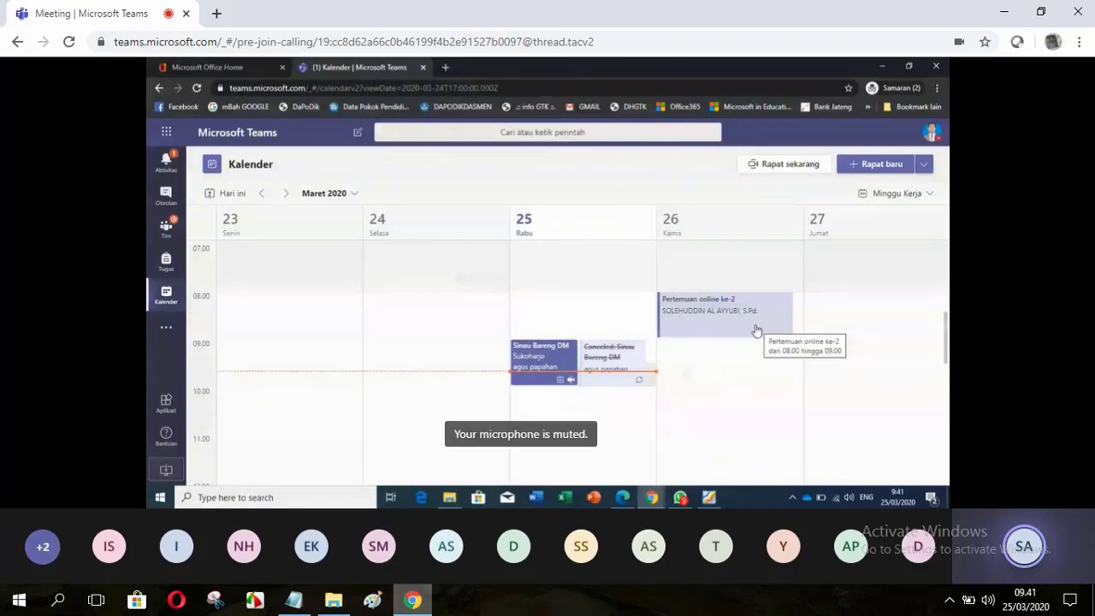
pyautogui.click(756, 331)
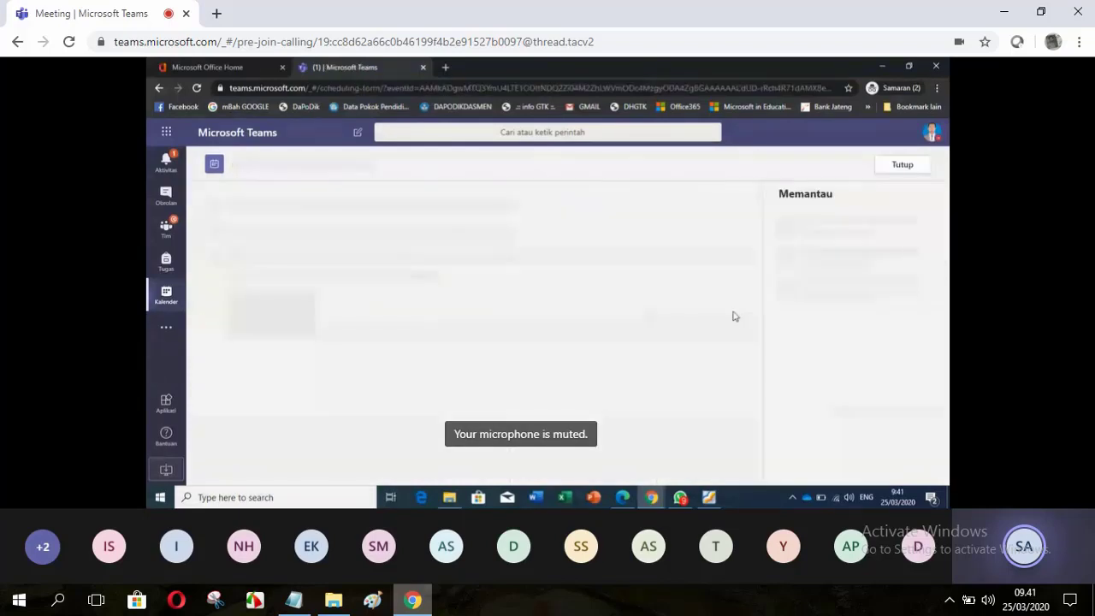
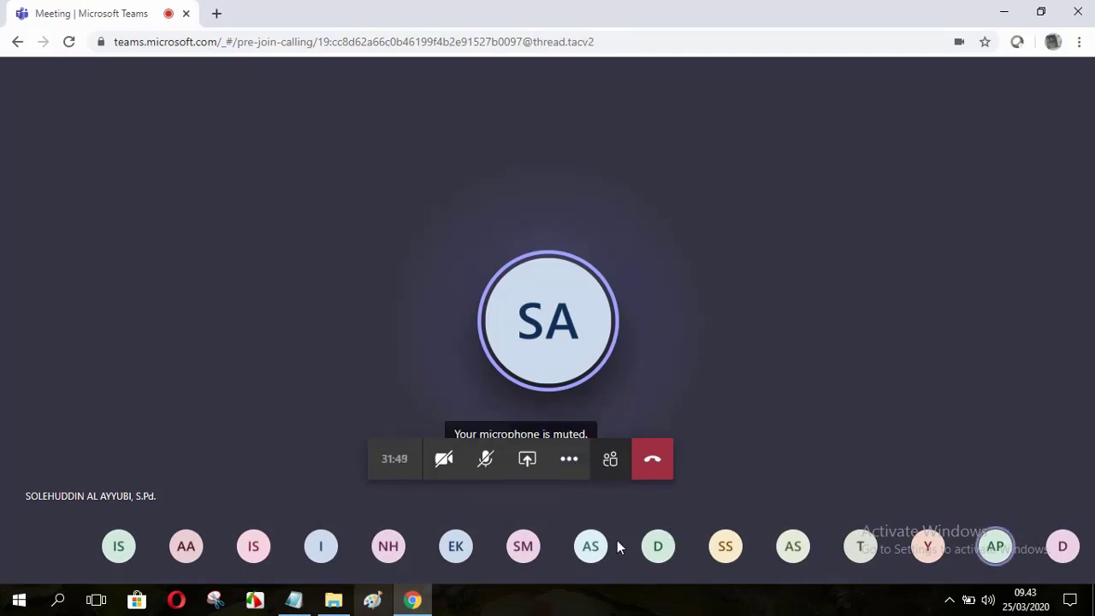
pyautogui.click(570, 462)
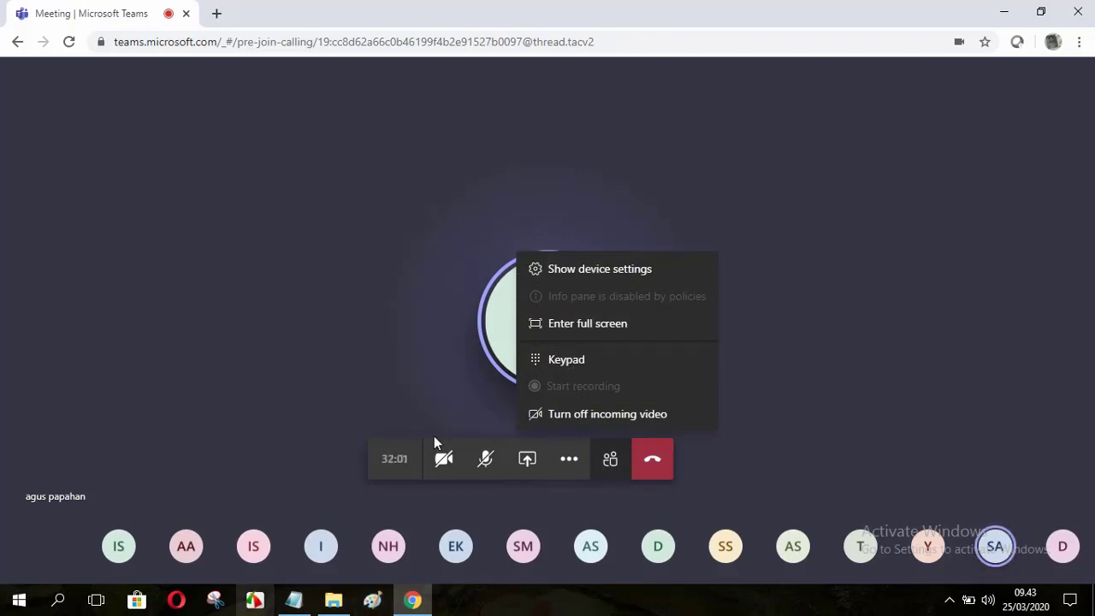
pyautogui.click(718, 459)
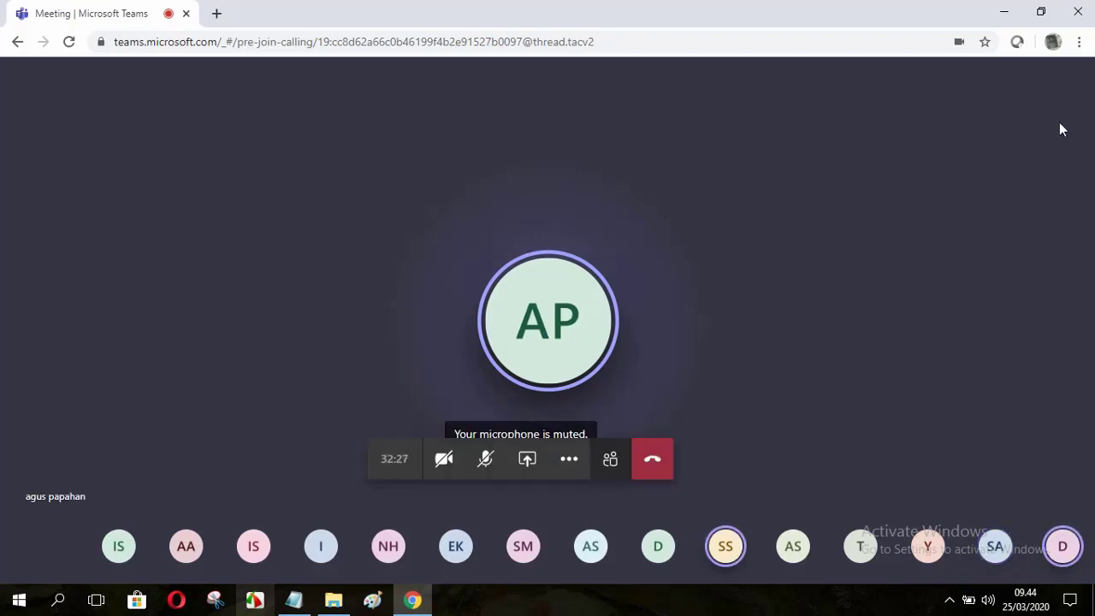
pyautogui.click(1041, 13)
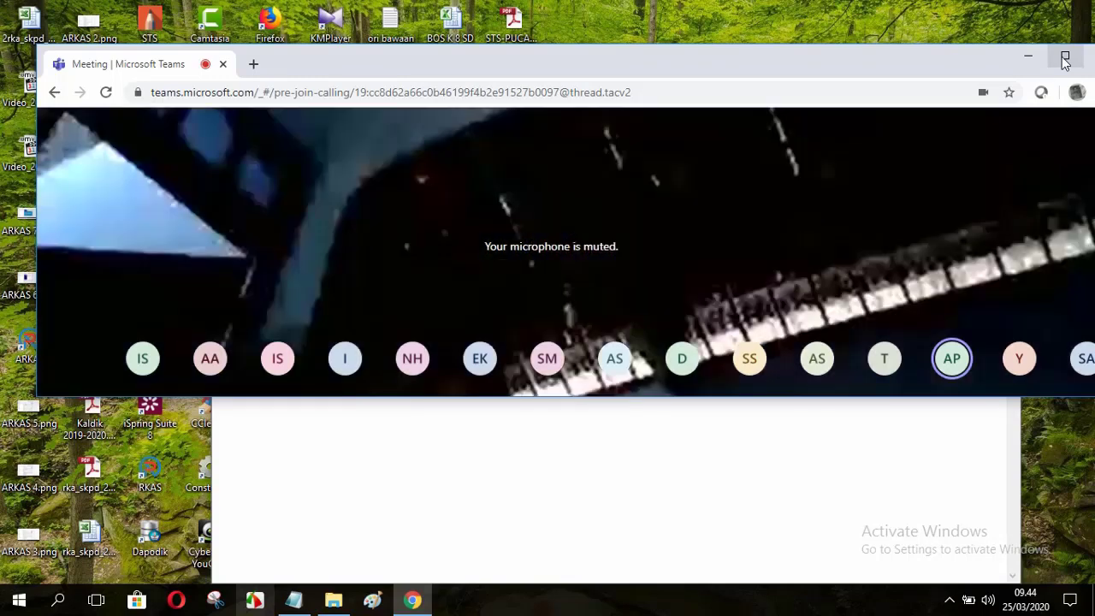
pyautogui.click(1065, 58)
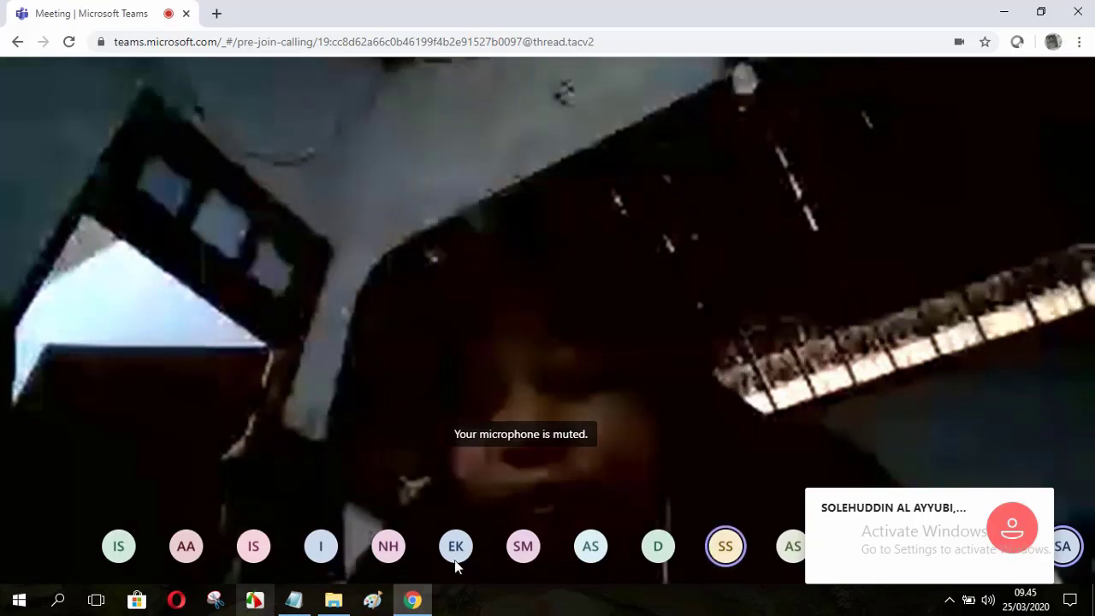
pyautogui.moveTo(551, 538)
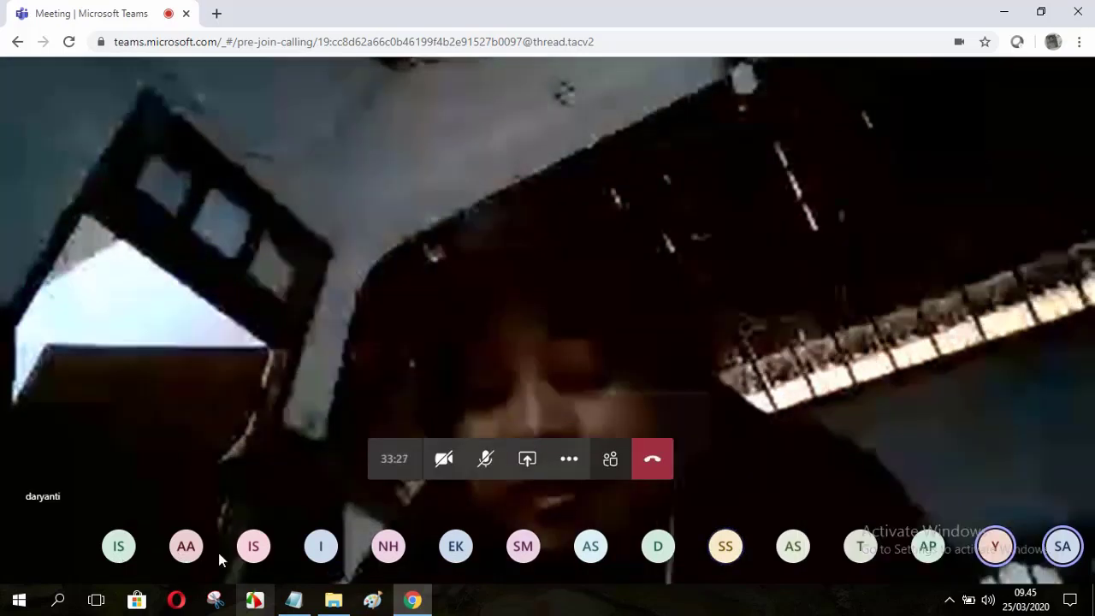
pyautogui.rightClick(1059, 549)
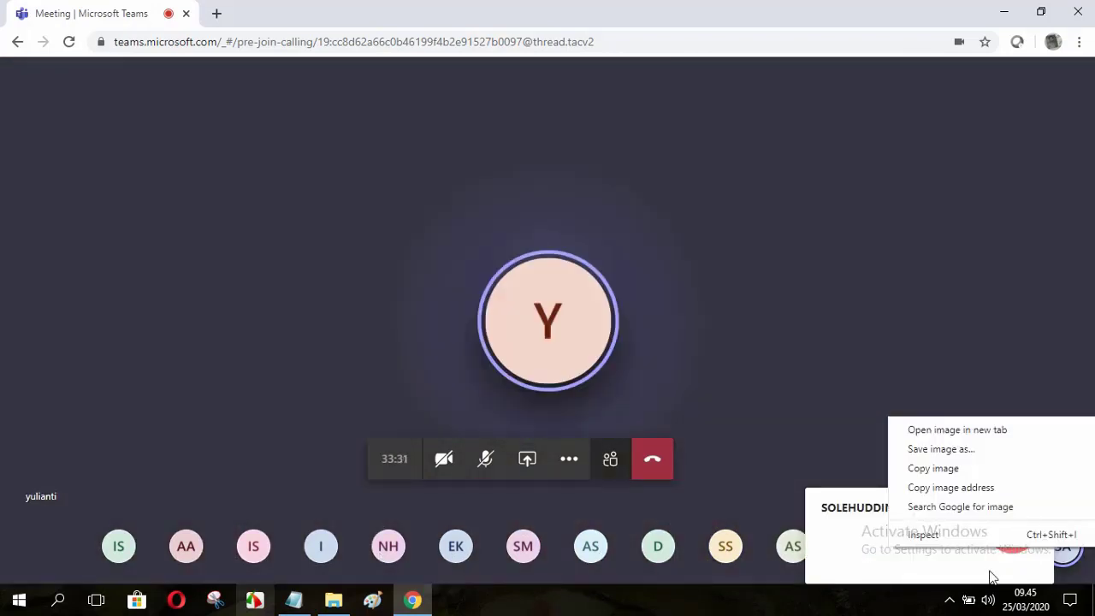
pyautogui.click(998, 574)
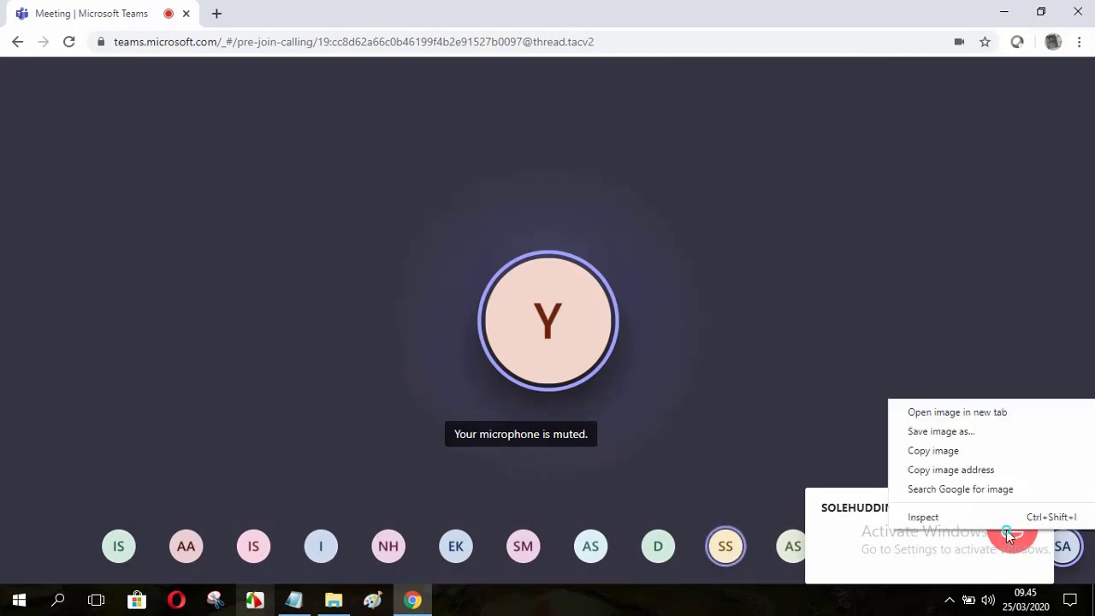
pyautogui.rightClick(1007, 534)
pyautogui.click(921, 534)
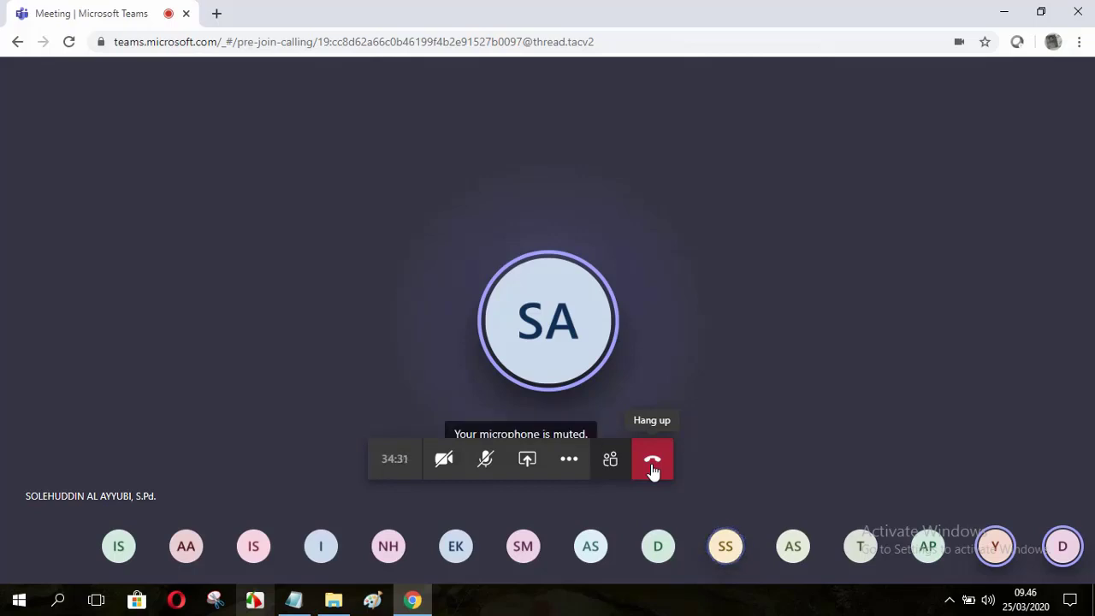
# - Hang up to leave the online training meeting
pyautogui.rightClick(652, 472)
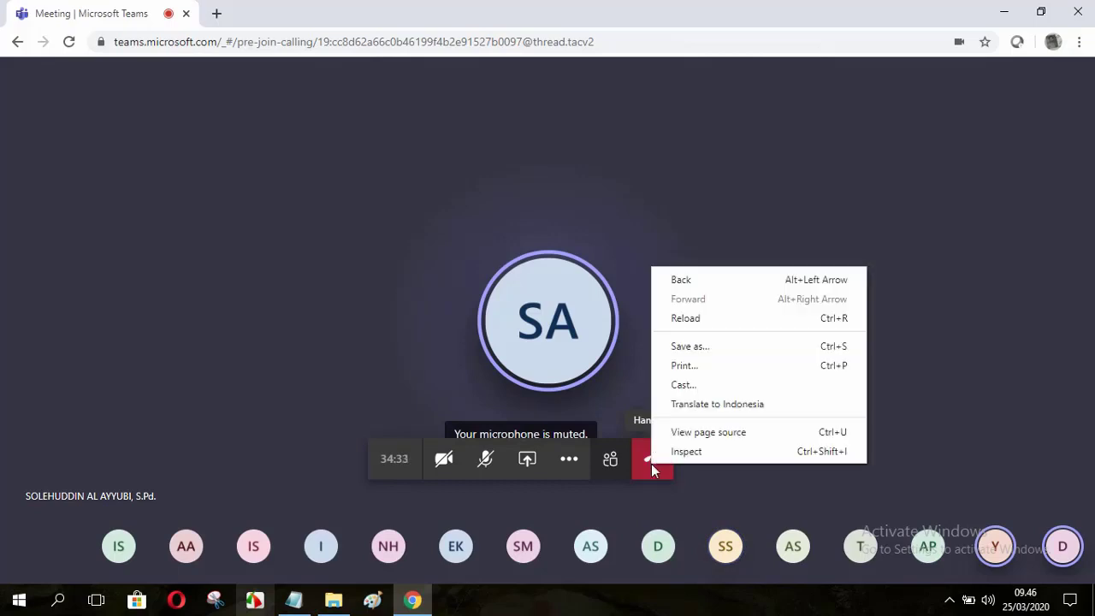
pyautogui.press('Escape')
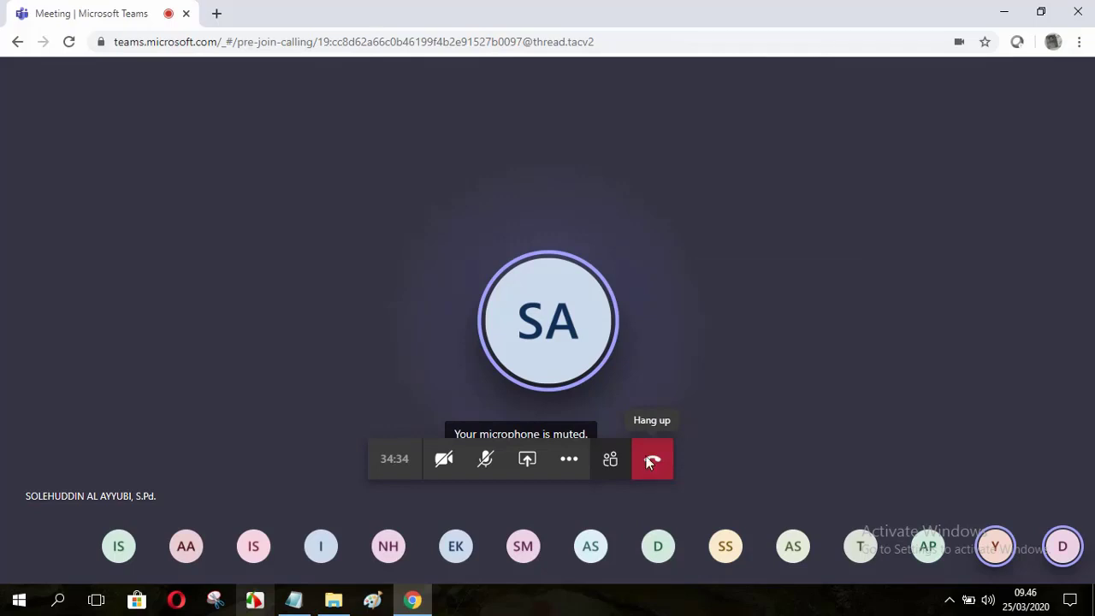
pyautogui.click(649, 457)
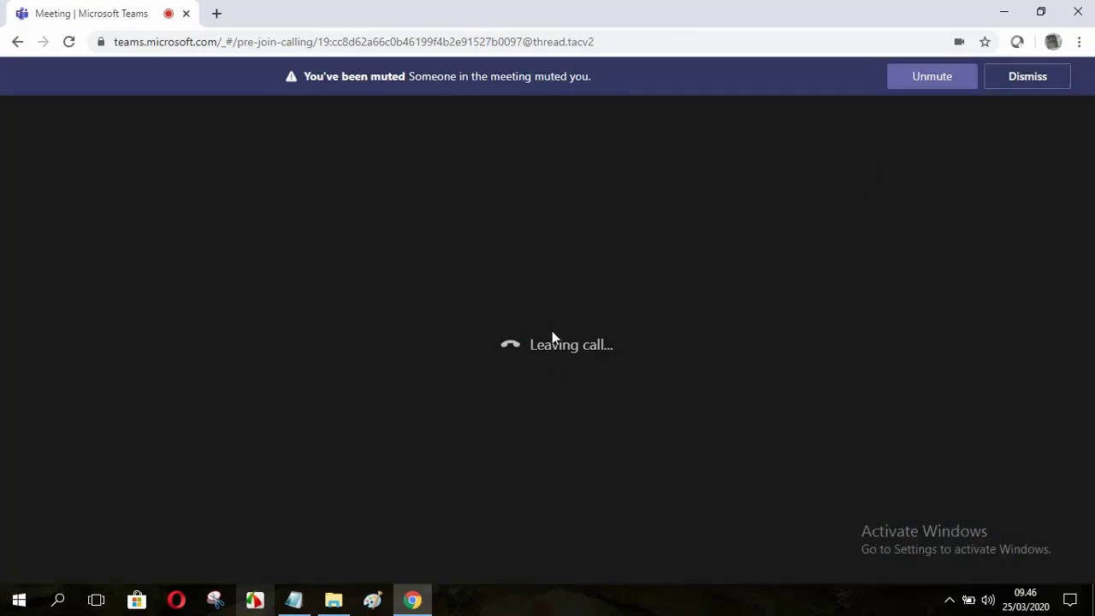
pyautogui.click(953, 83)
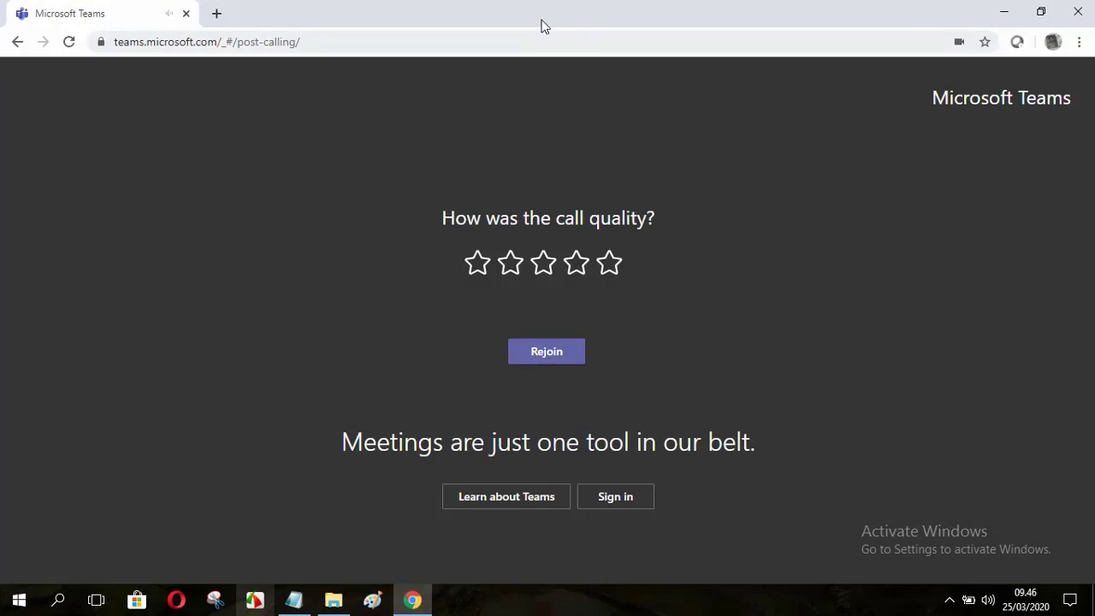
# - Rejoin the meeting from the call quality page and maximize the browser window
pyautogui.moveTo(541, 25); pyautogui.dragTo(672, 47)
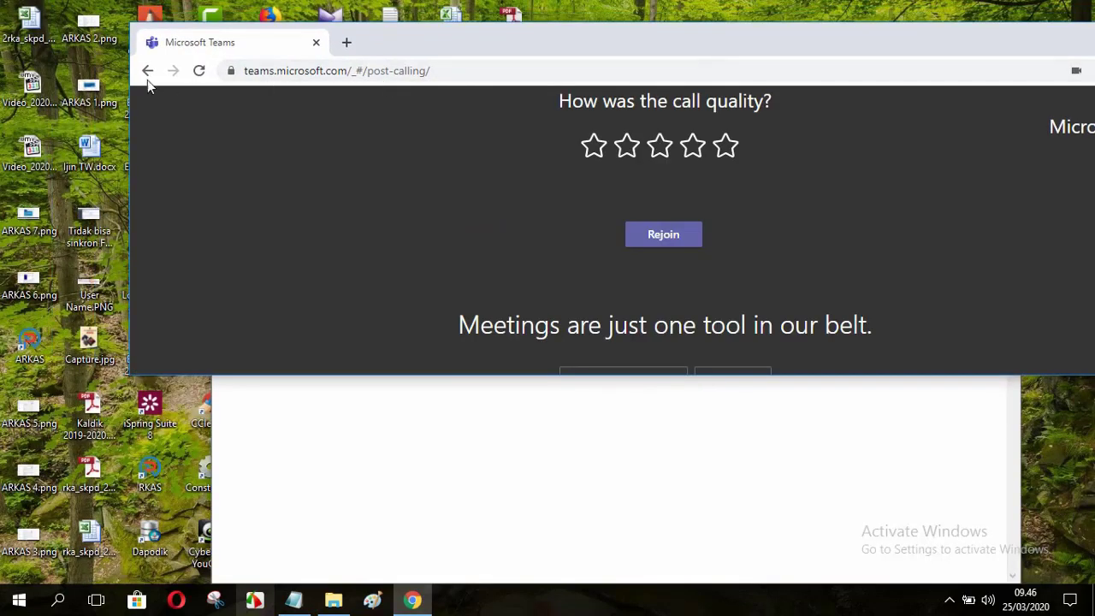
pyautogui.click(662, 239)
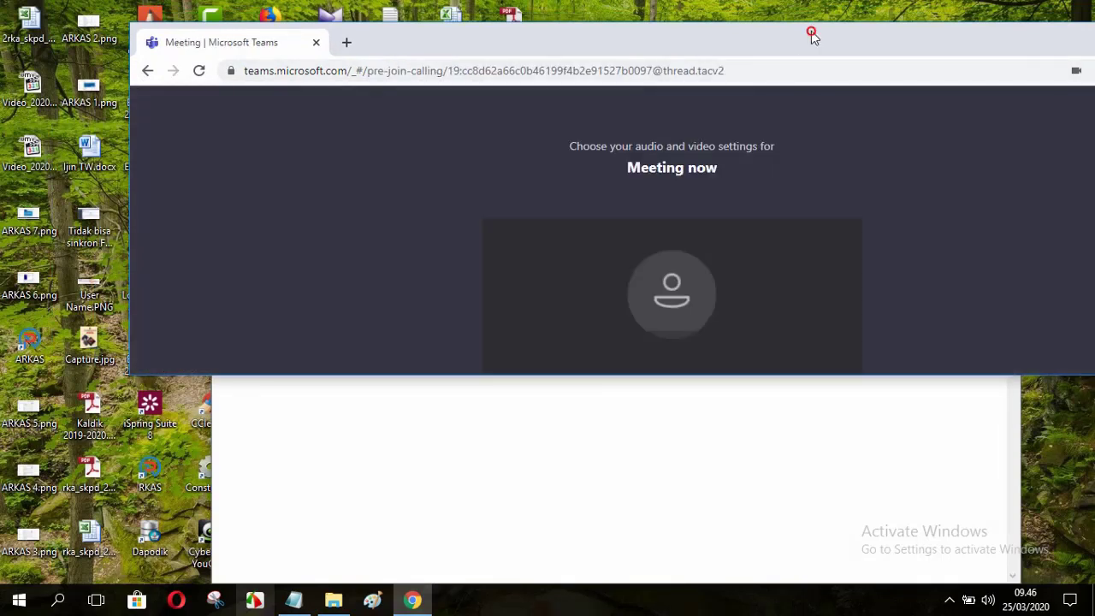
pyautogui.moveTo(812, 33); pyautogui.dragTo(677, 51)
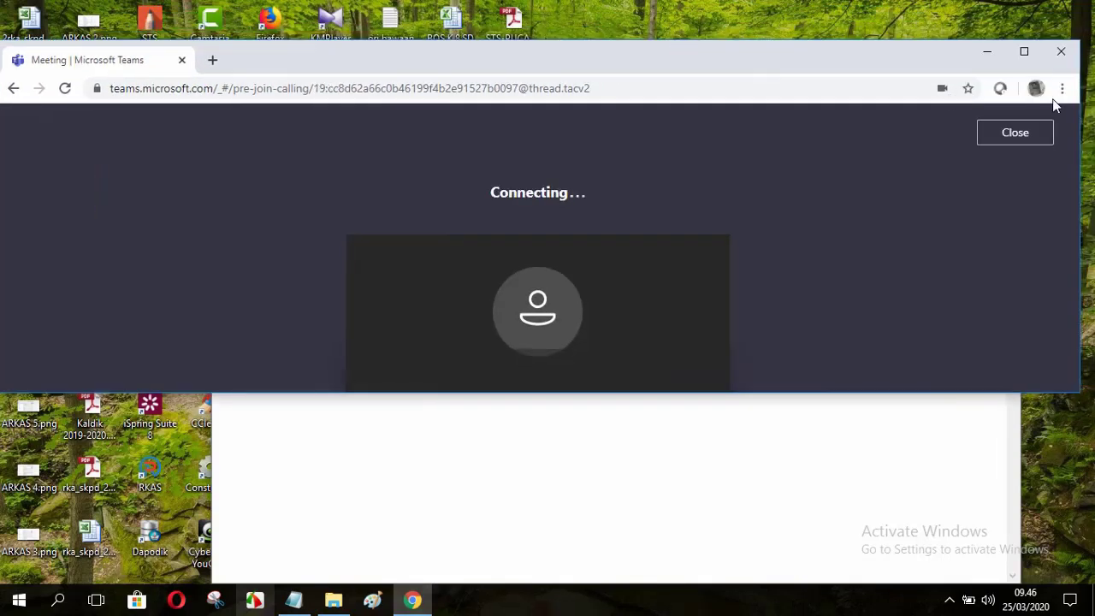
pyautogui.click(1024, 52)
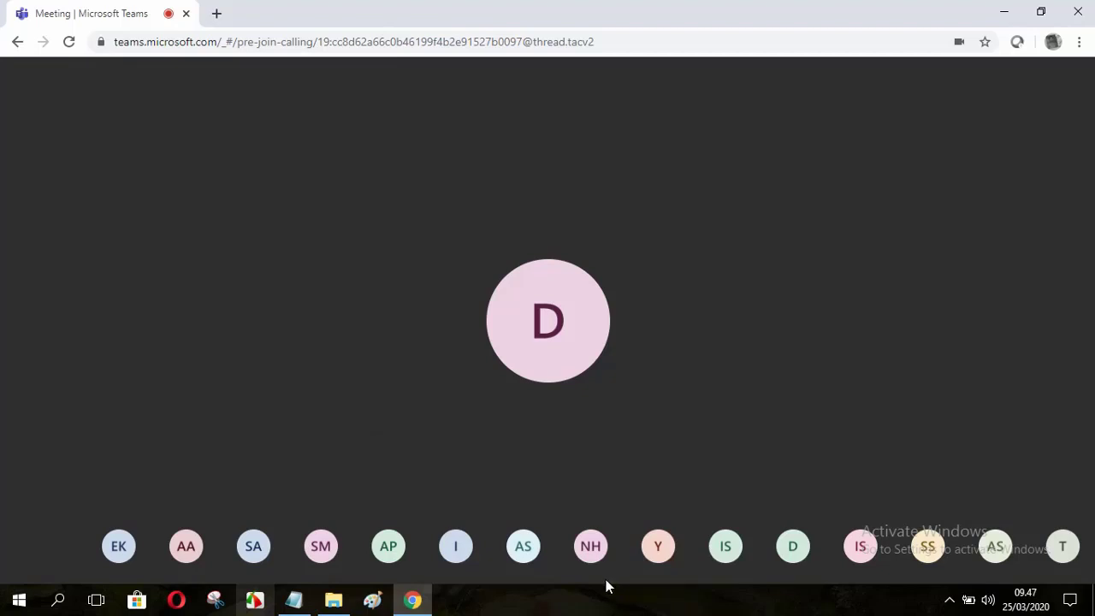
# - Show the meeting in full screen and bring up the Microsoft Teams page in the shared browser
pyautogui.moveTo(520, 563)
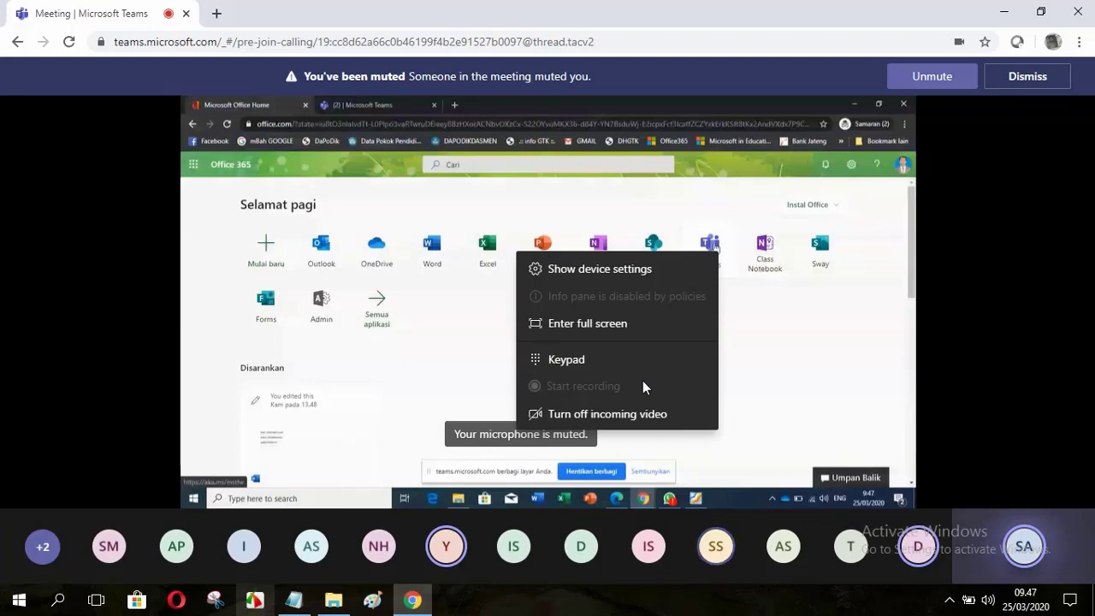
pyautogui.click(616, 335)
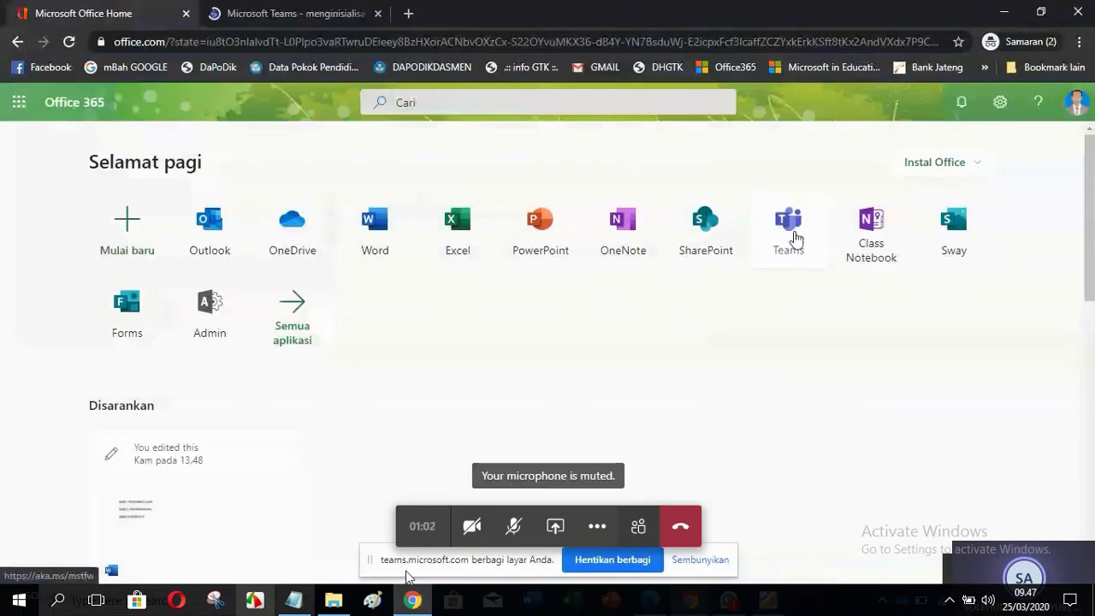
pyautogui.click(317, 20)
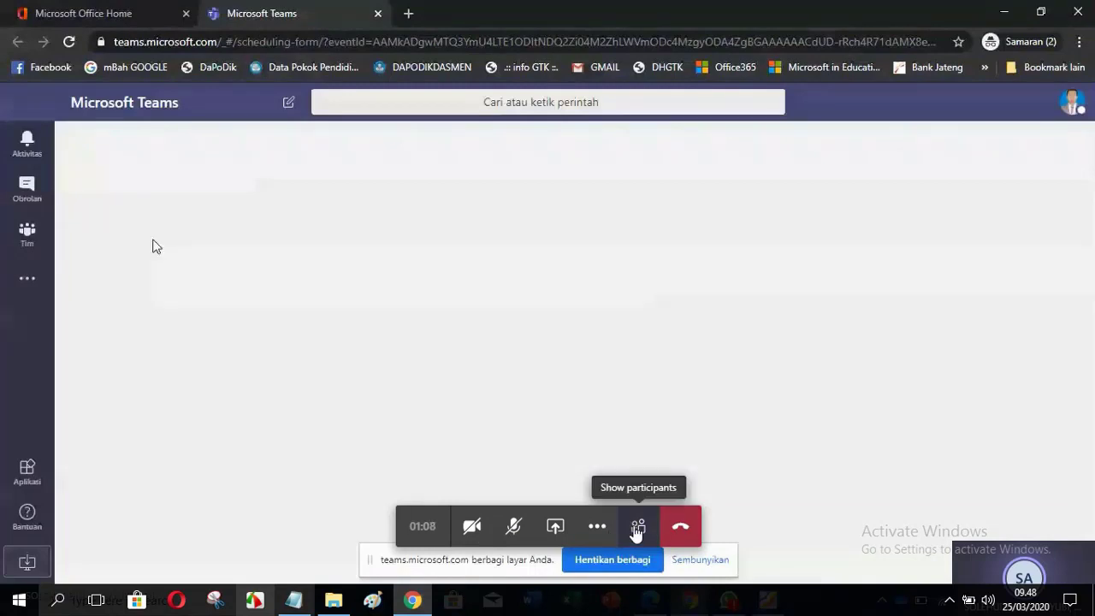
# - Show the meeting's participant list, leave full screen, and examine the list down to its last entry for muted microphones
pyautogui.click(636, 532)
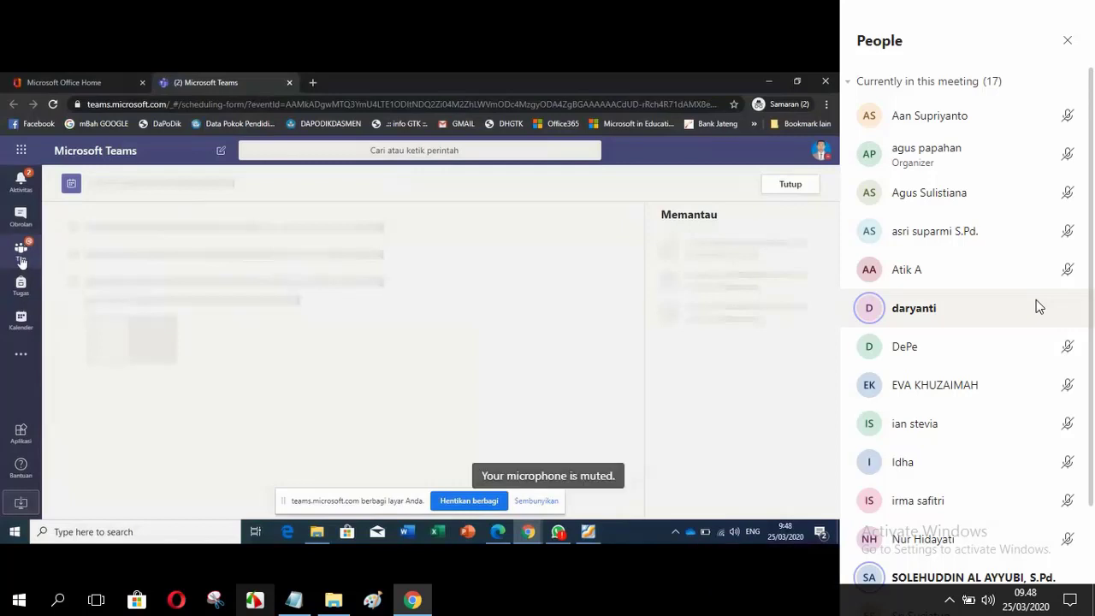
pyautogui.scroll(-3, 993, 205)
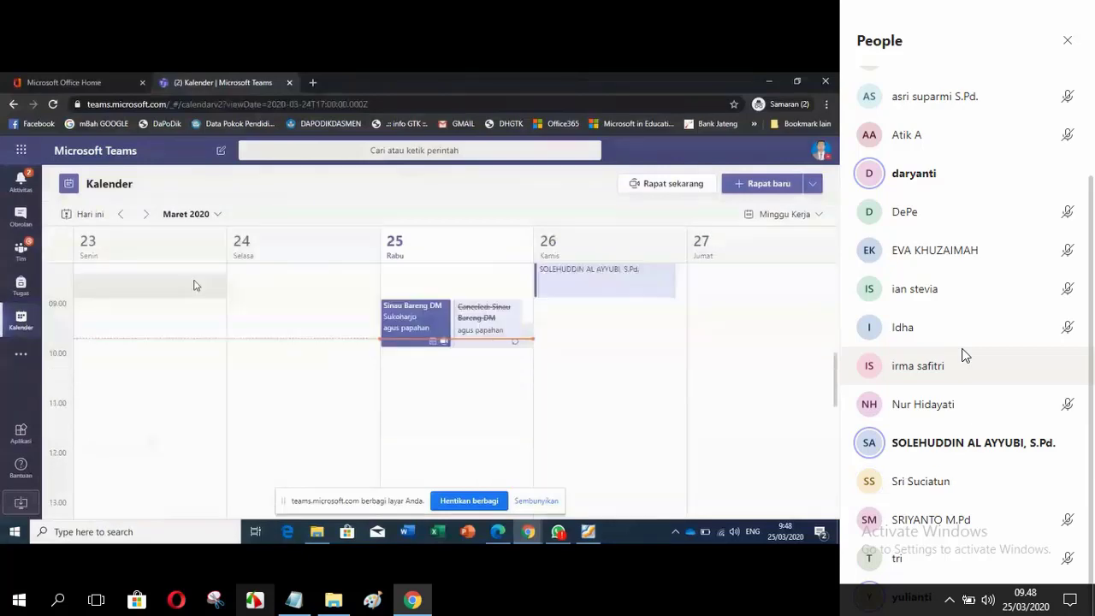
pyautogui.press('F11')
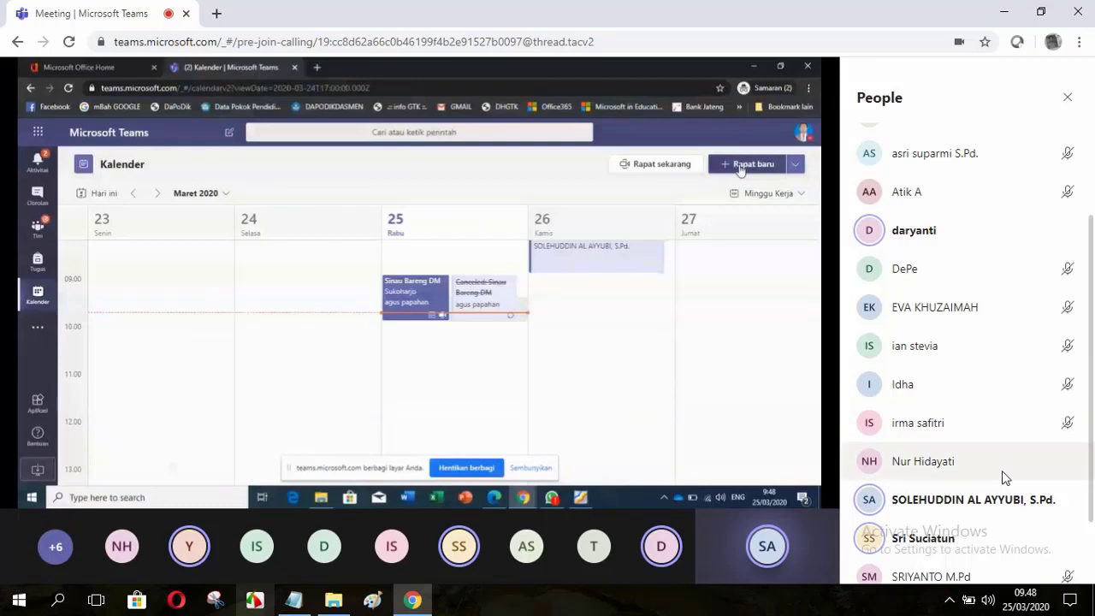
pyautogui.scroll(-1, 999, 478)
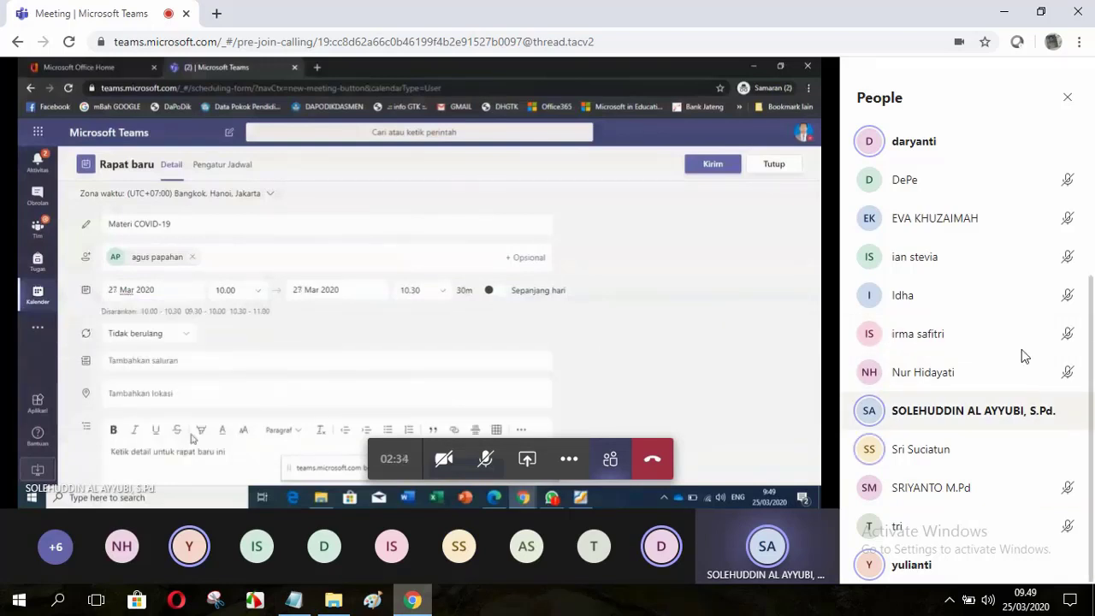
# - Collapse and re-expand the group of people currently in the meeting, review it to the last entry, and close the participant list
pyautogui.scroll(5, 1020, 348)
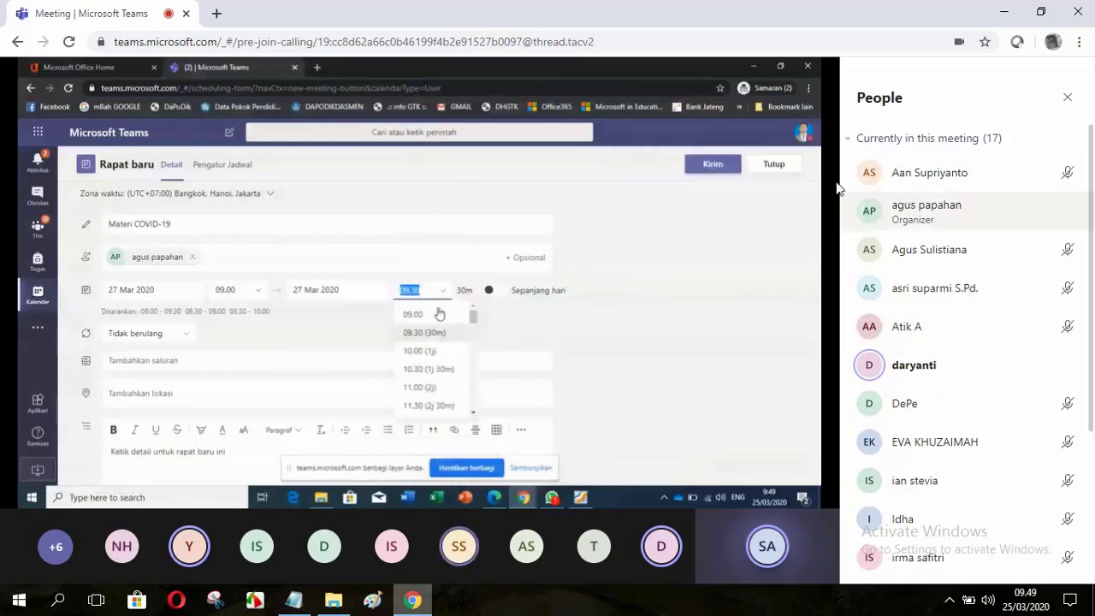
pyautogui.click(852, 142)
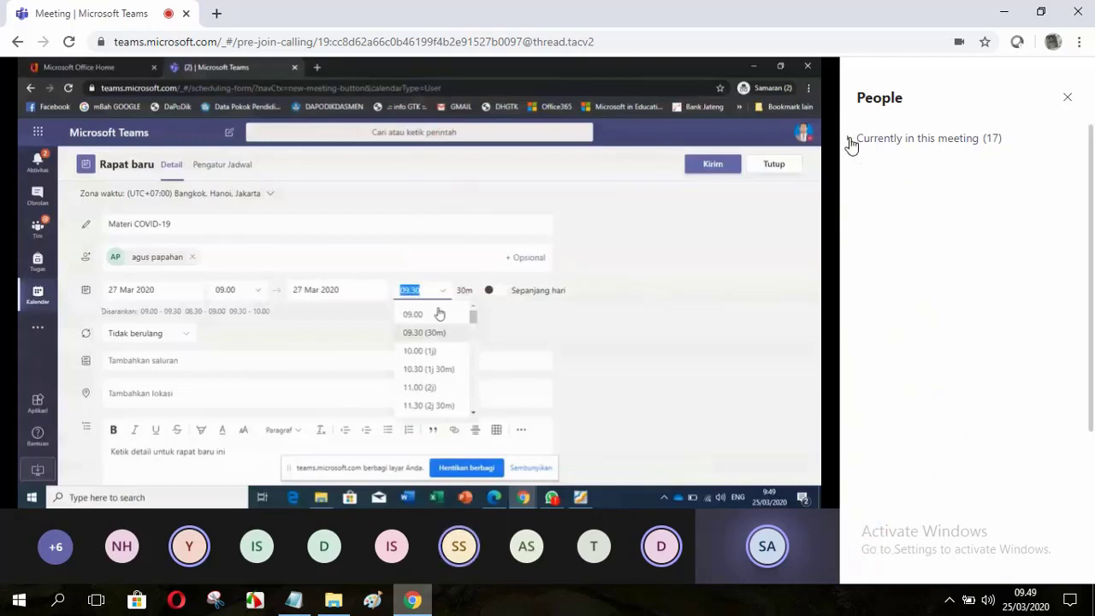
pyautogui.rightClick(932, 144)
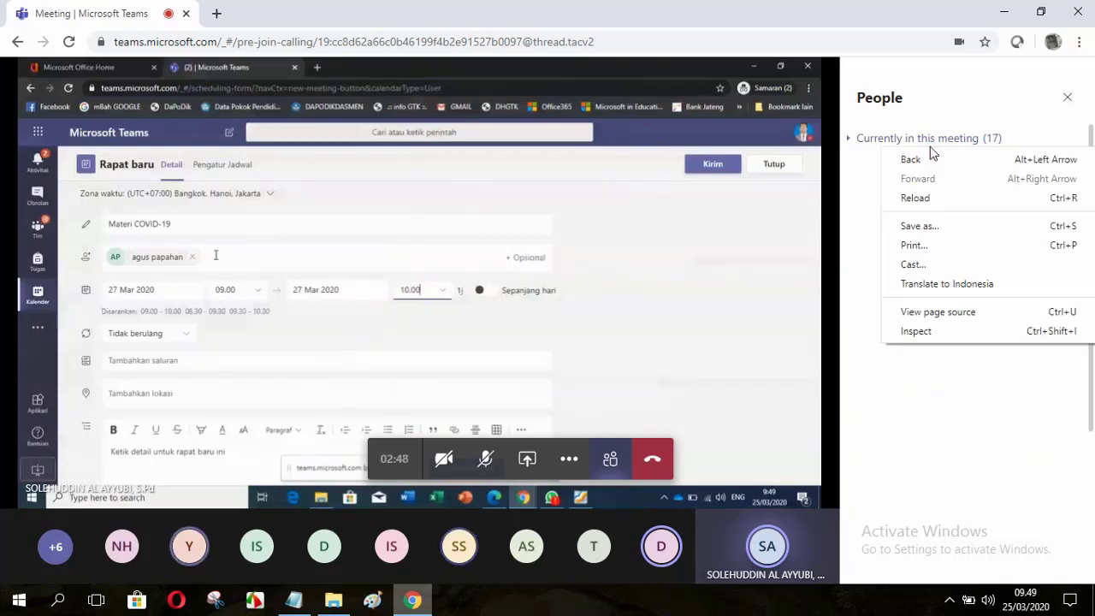
pyautogui.press('Escape')
pyautogui.click(925, 142)
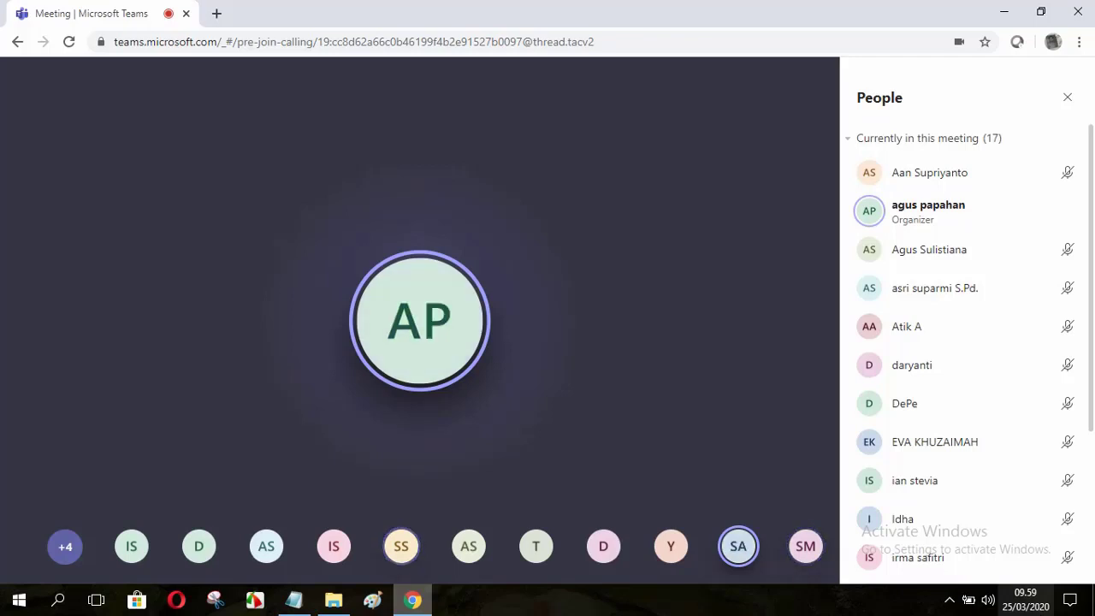
pyautogui.scroll(-3, 1046, 228)
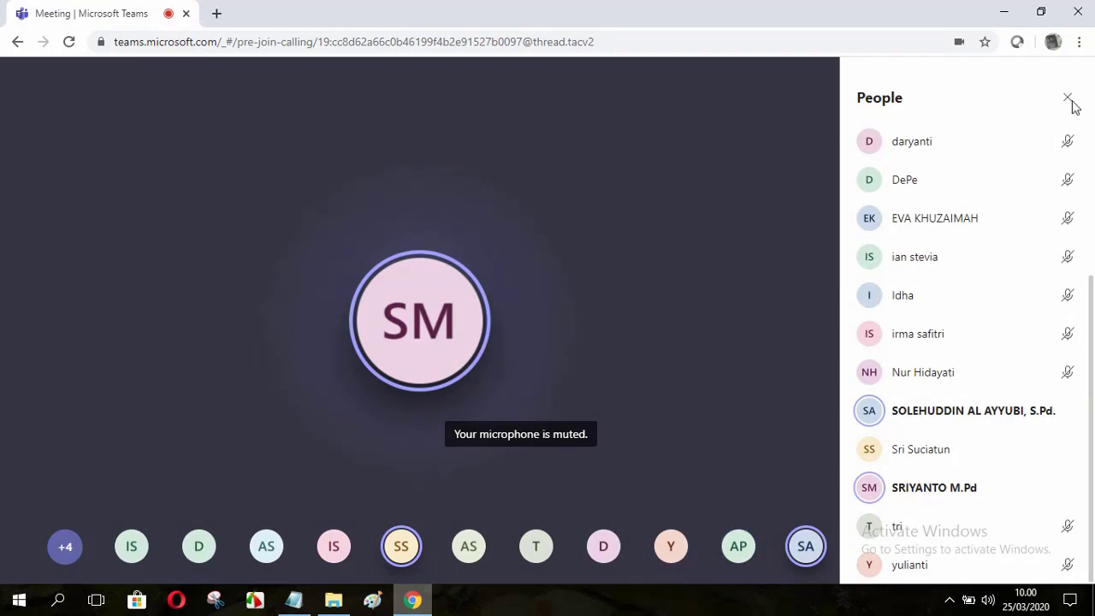
pyautogui.click(1069, 99)
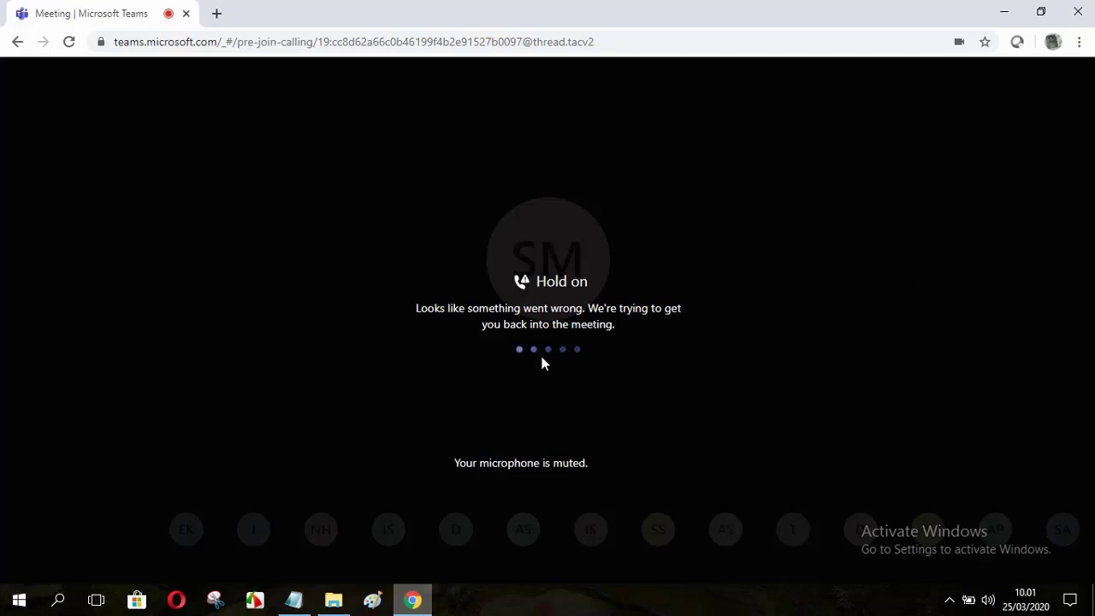
pyautogui.moveTo(537, 440)
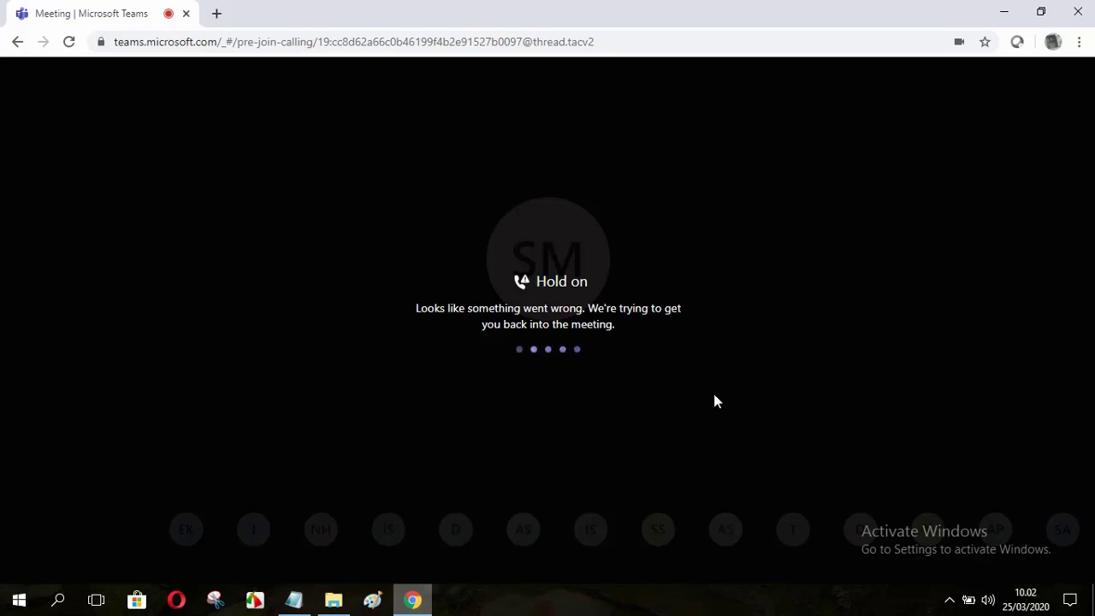
pyautogui.moveTo(506, 470)
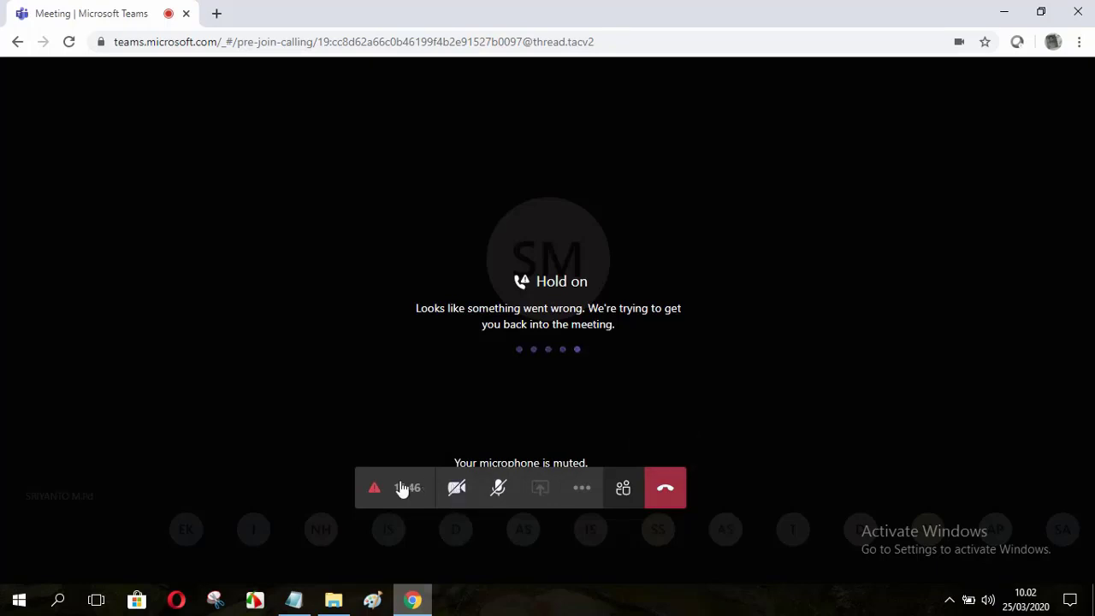
pyautogui.moveTo(410, 487)
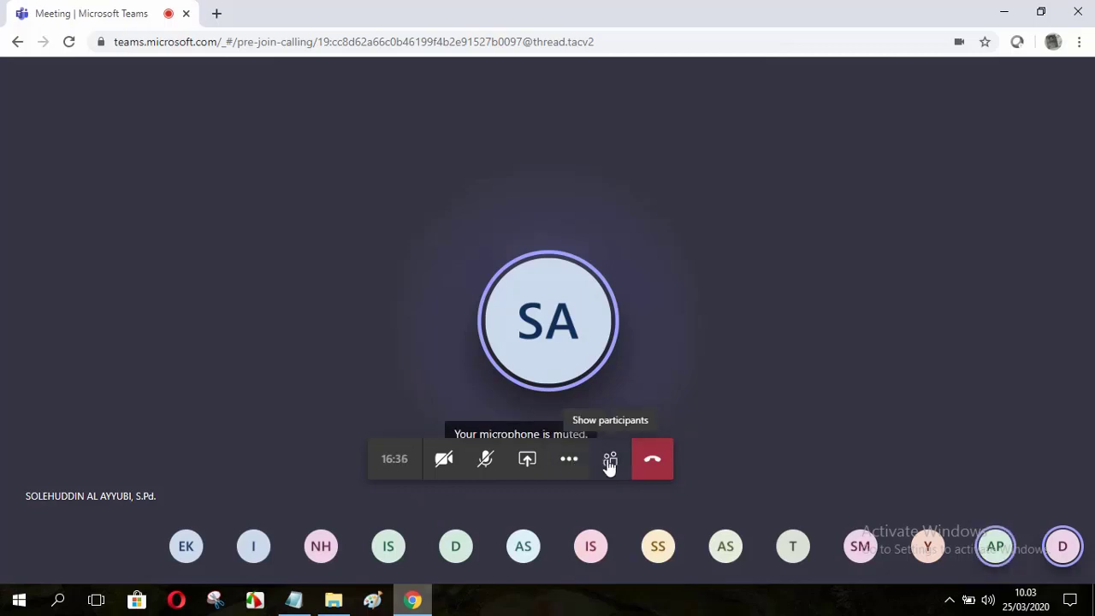
# - Reopen the participant list and check the microphone status of everyone down to the last entry
pyautogui.click(611, 462)
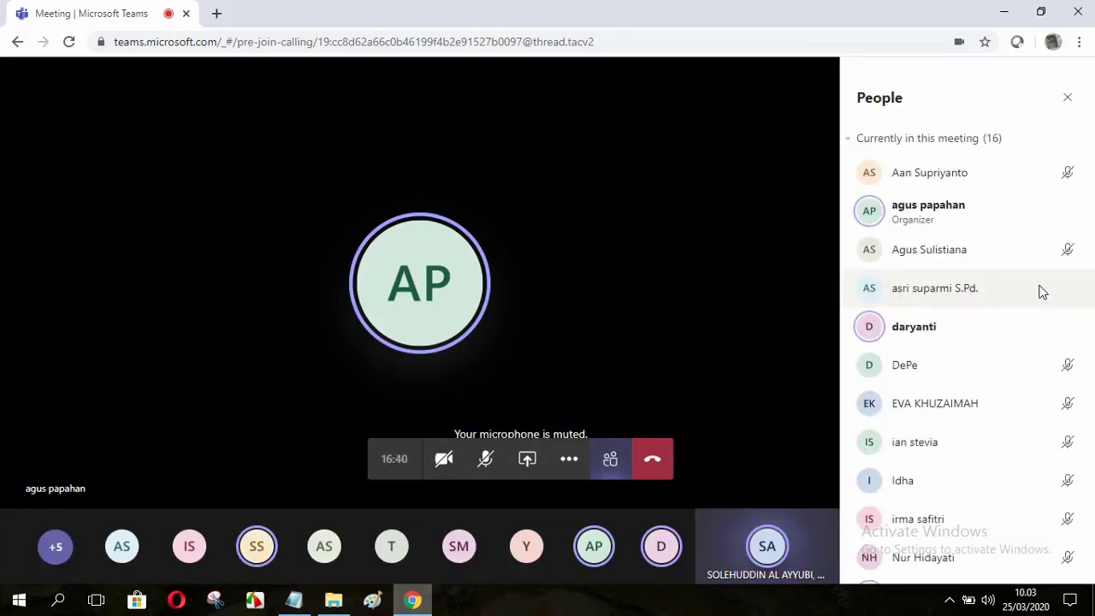
pyautogui.scroll(-2, 1040, 292)
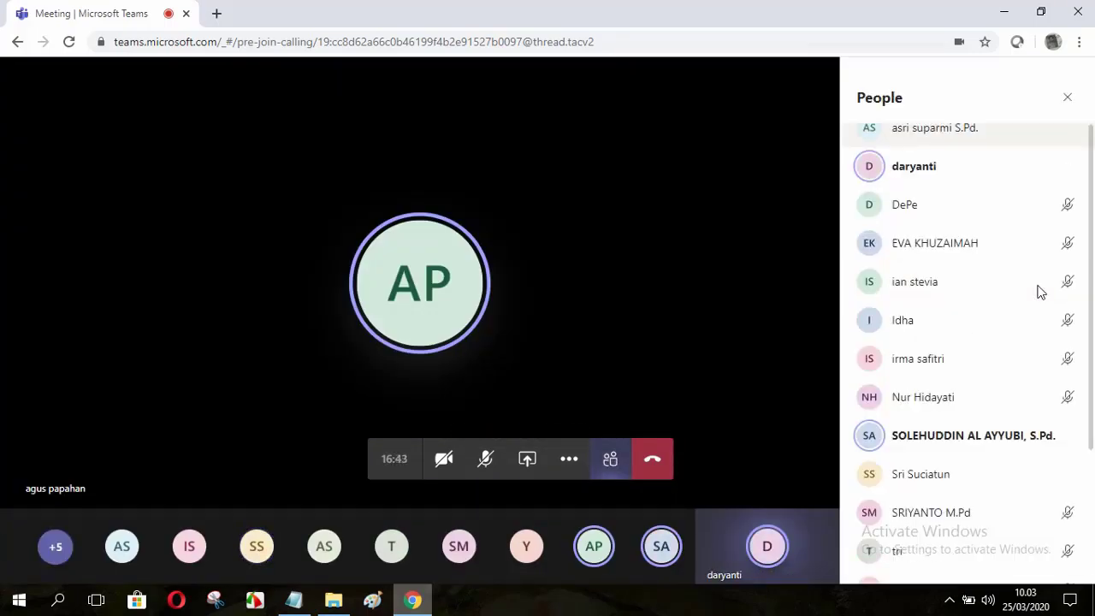
pyautogui.scroll(-1, 1039, 292)
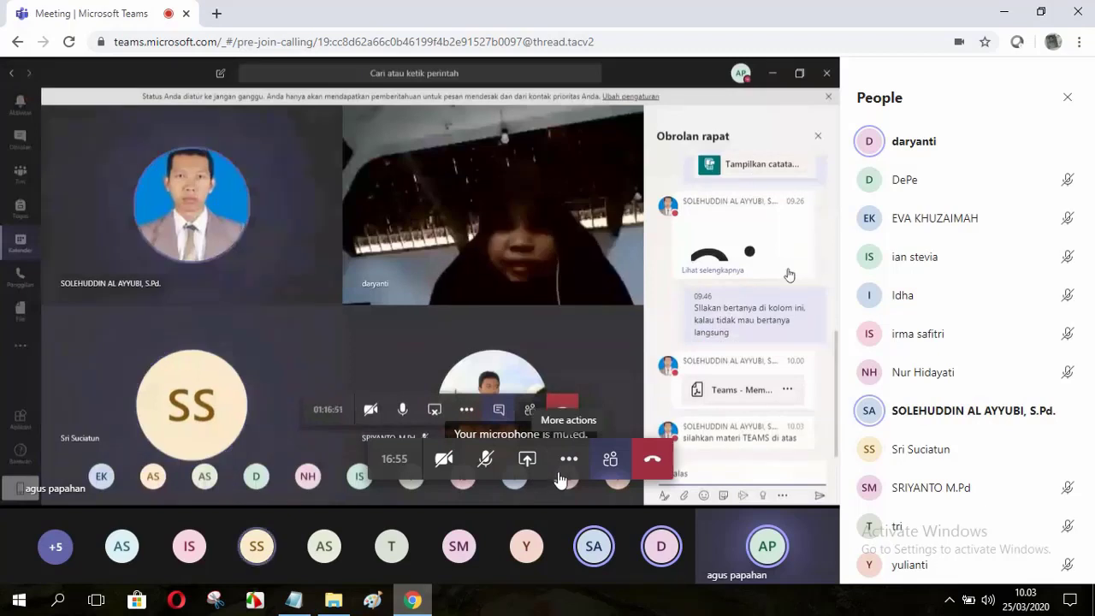
pyautogui.rightClick(565, 469)
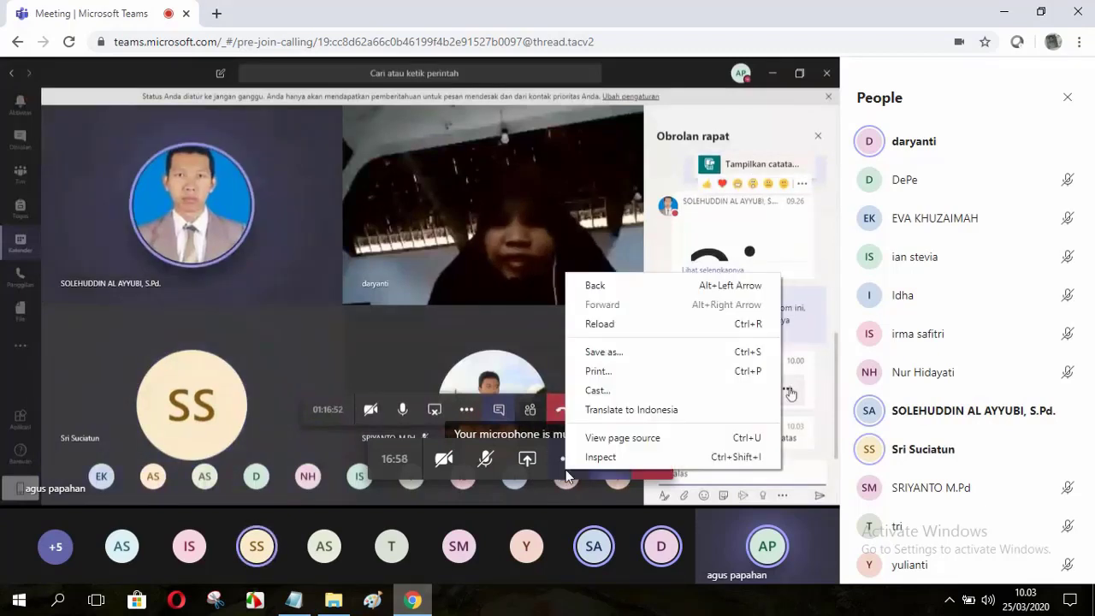
pyautogui.press('Escape')
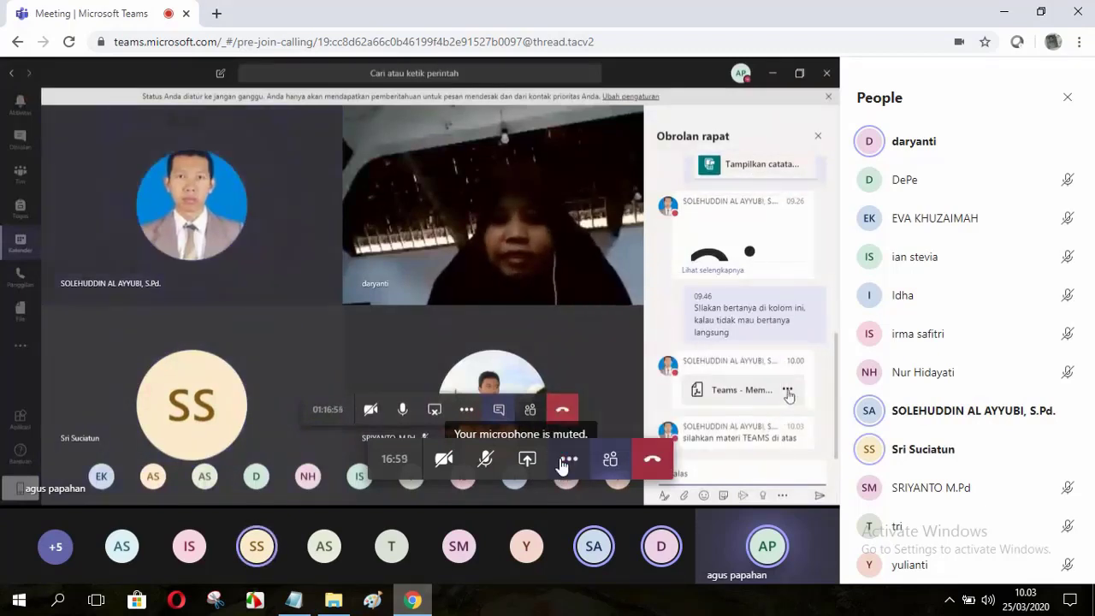
pyautogui.click(567, 460)
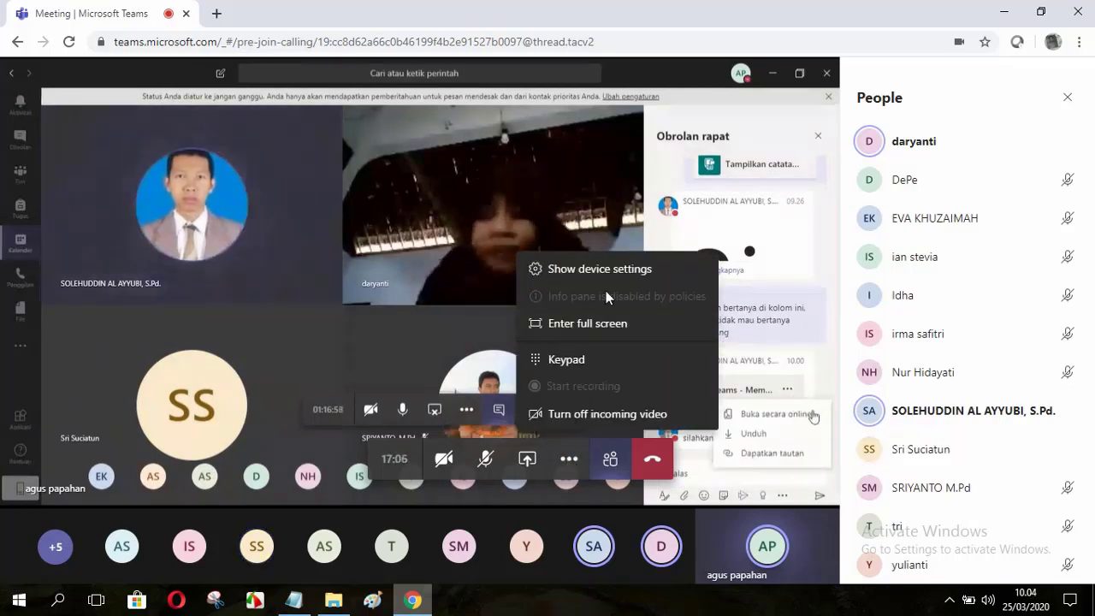
pyautogui.press('Escape')
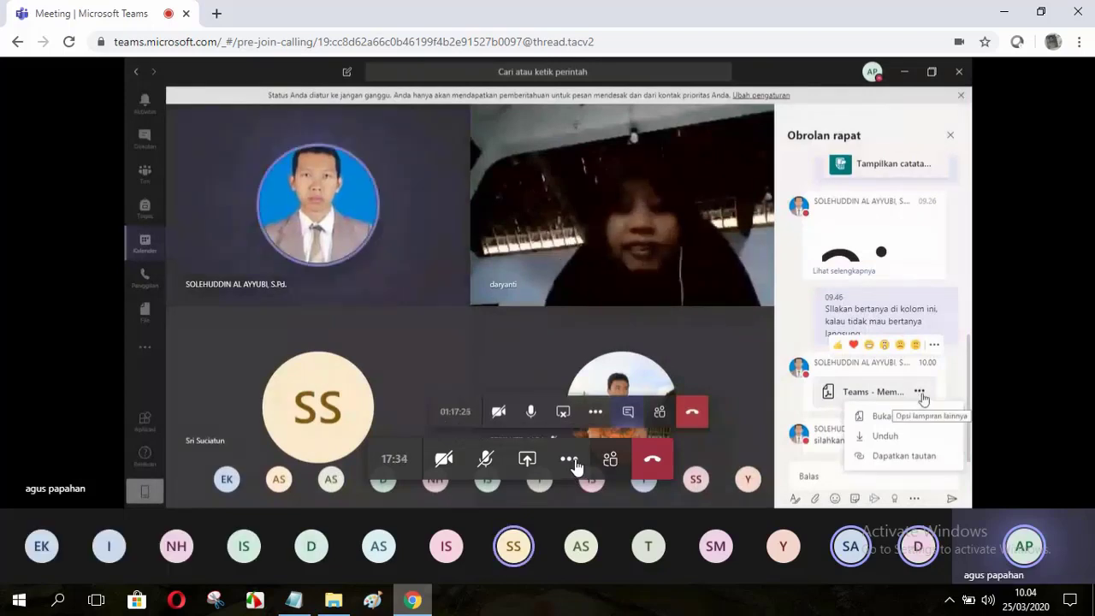
pyautogui.click(571, 462)
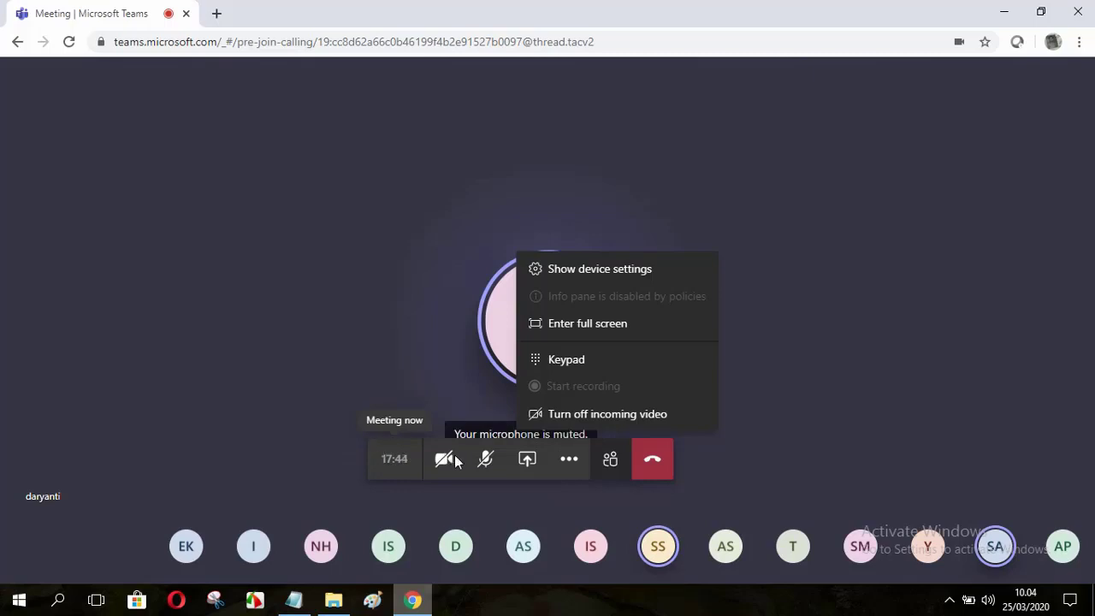
pyautogui.click(436, 469)
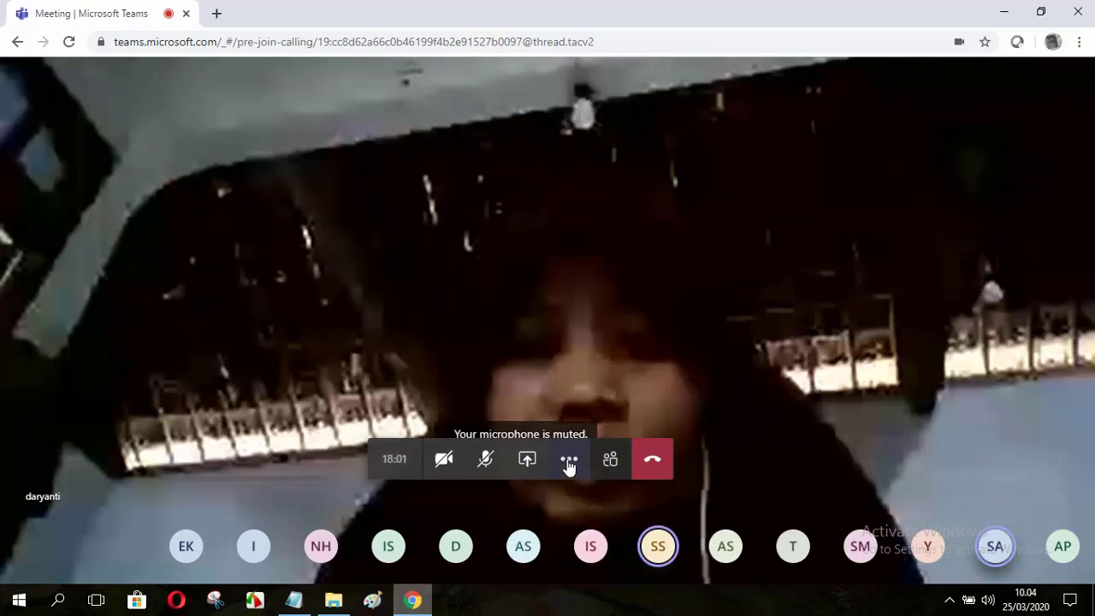
pyautogui.click(569, 462)
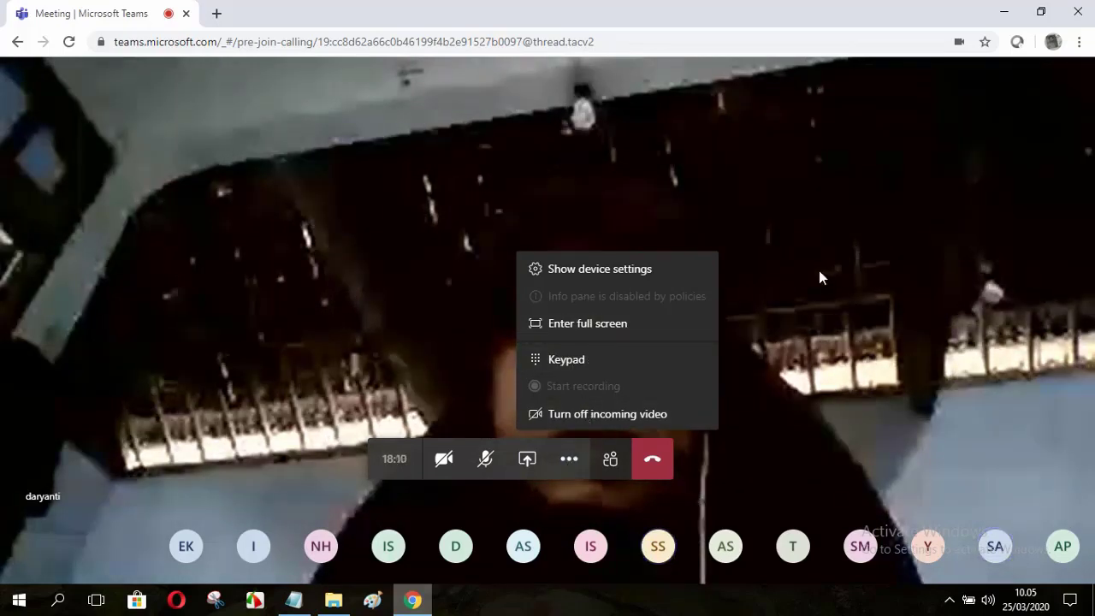
# - Show the participant list again, and bring up and dismiss the meeting's dialing keypad
pyautogui.click(612, 467)
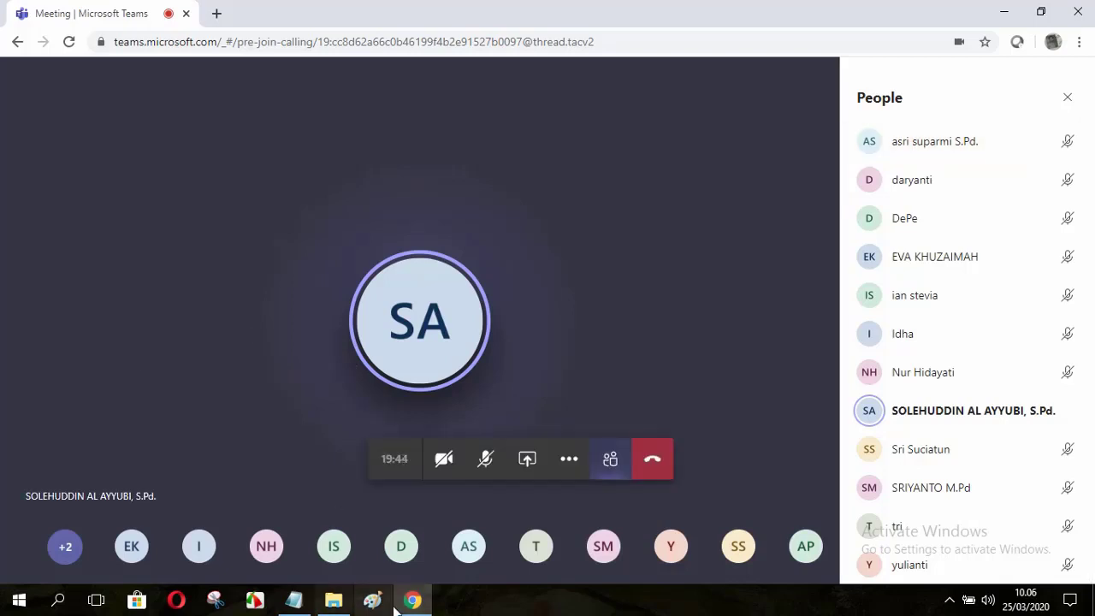
pyautogui.click(568, 462)
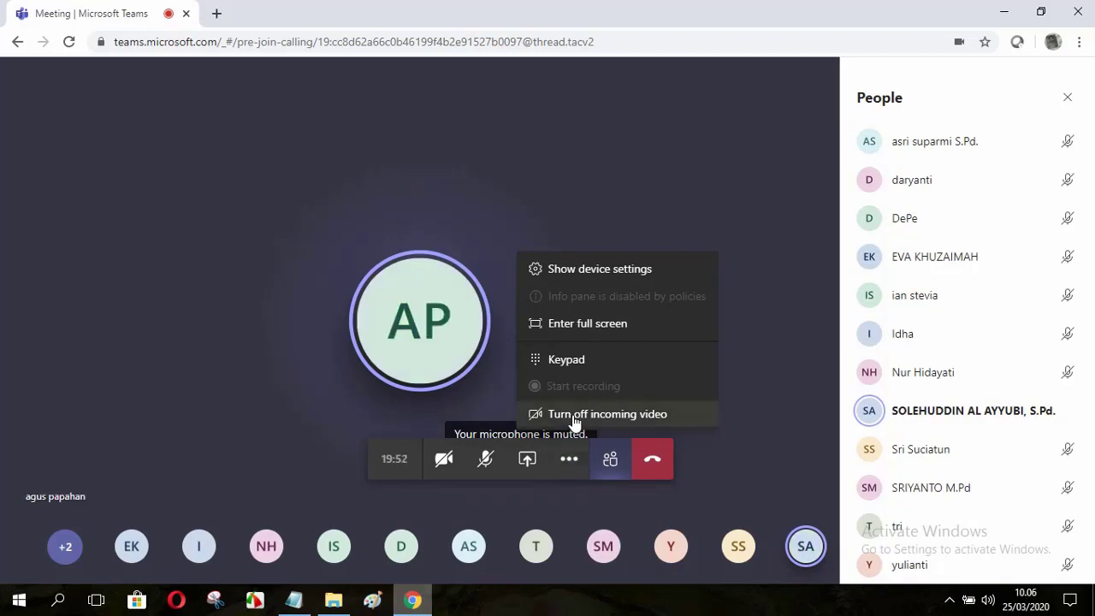
pyautogui.click(573, 362)
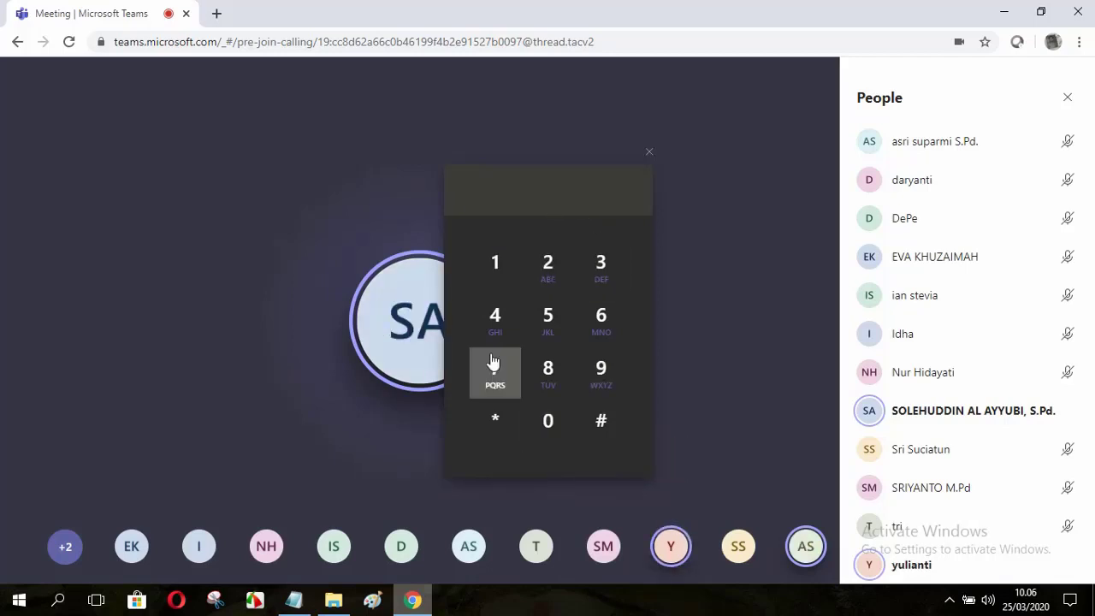
pyautogui.click(650, 154)
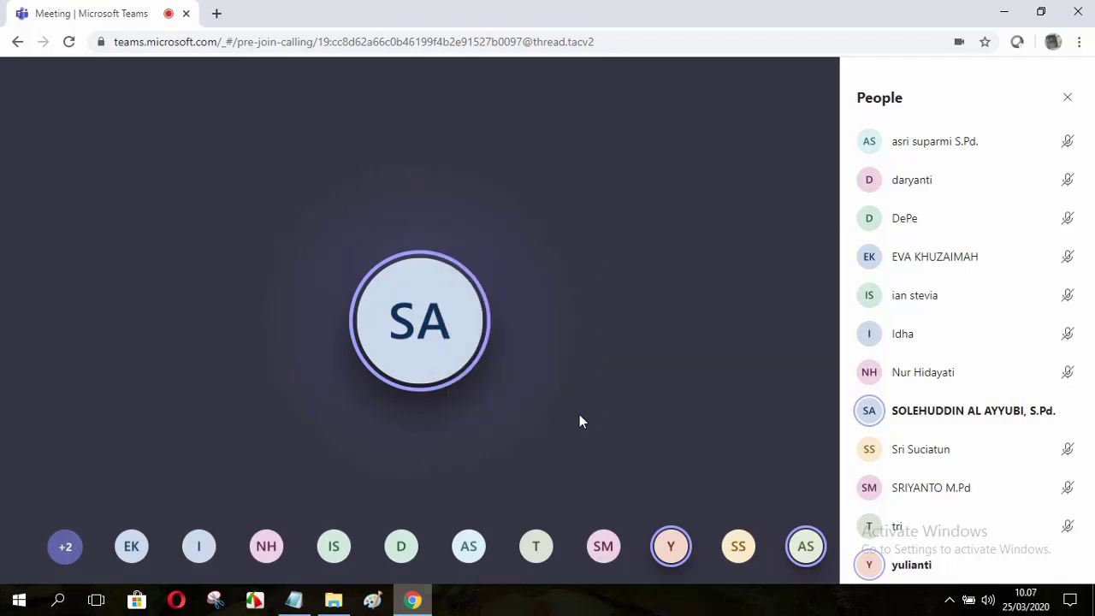
# - Open the meeting's device settings, view the available theme choices without picking one, and close the settings
pyautogui.moveTo(471, 447)
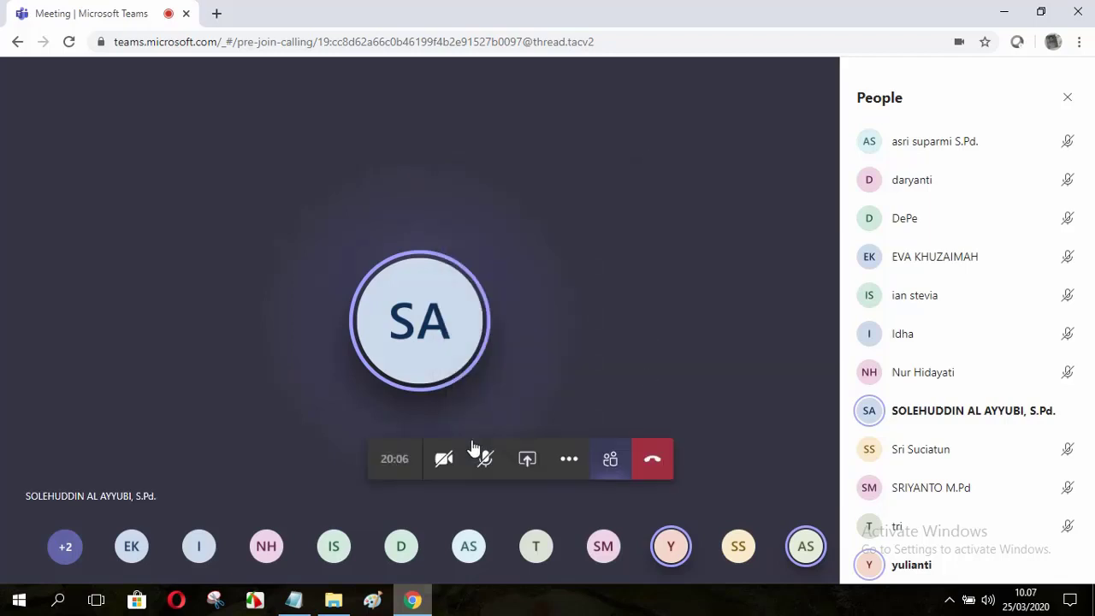
pyautogui.rightClick(567, 462)
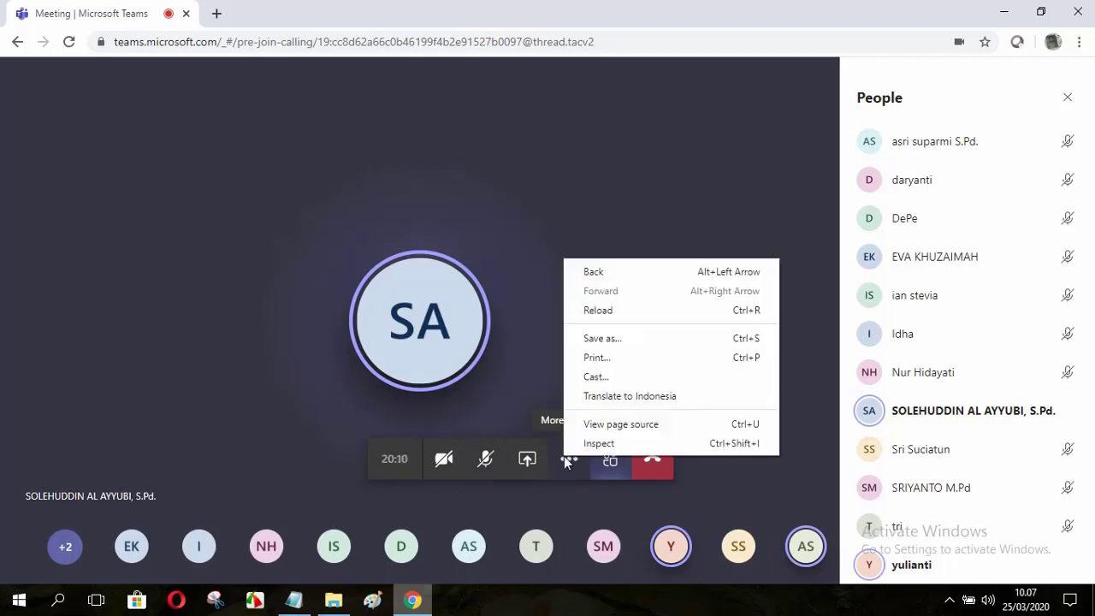
pyautogui.click(567, 462)
pyautogui.click(567, 462)
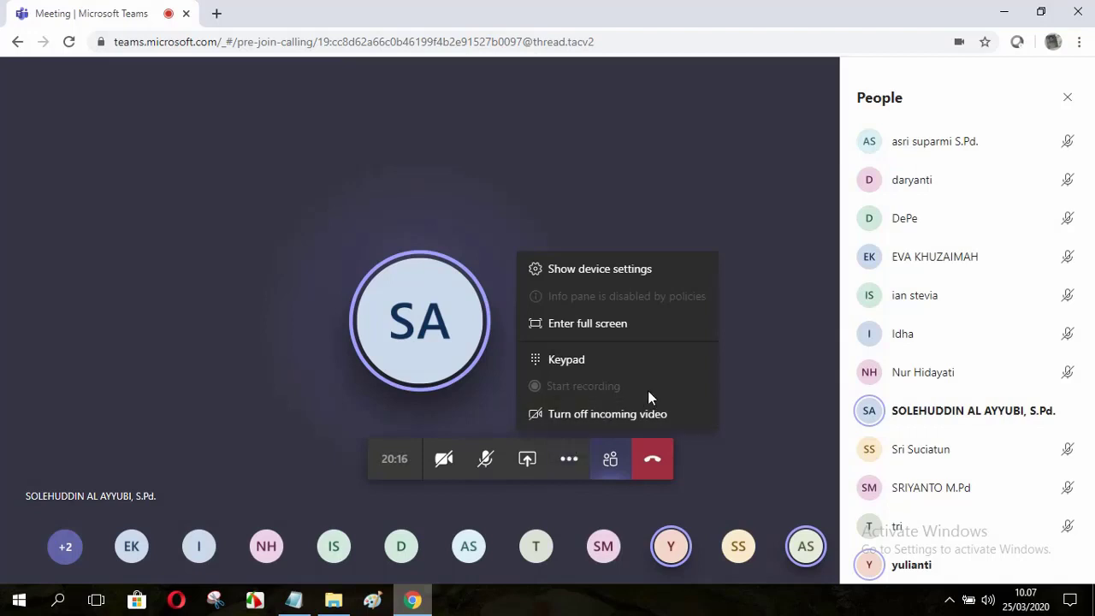
pyautogui.click(631, 270)
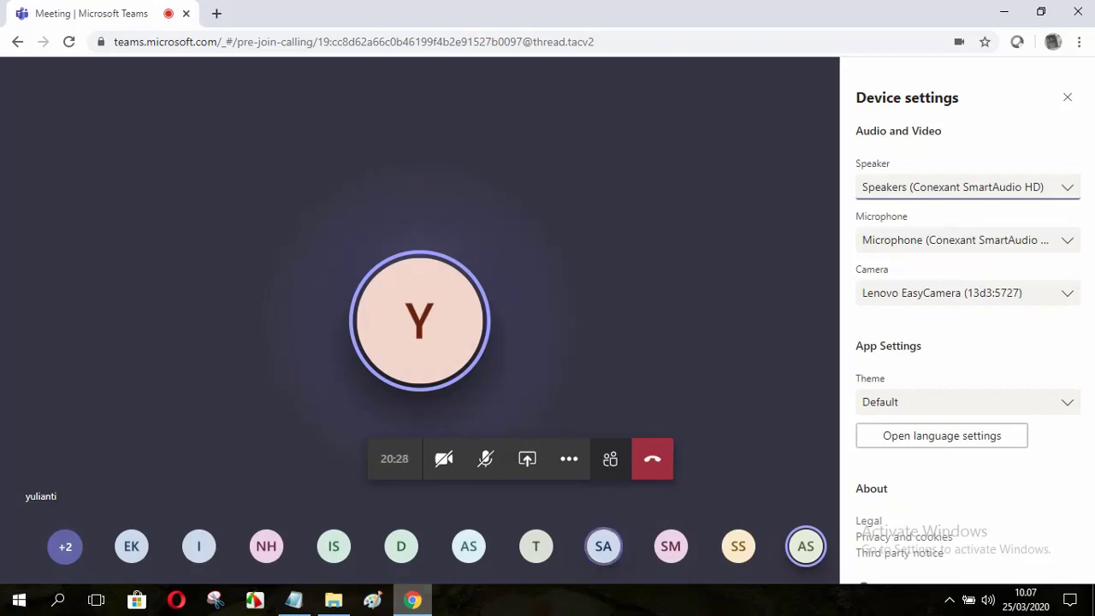
pyautogui.click(1068, 408)
pyautogui.scroll(-1, 1055, 425)
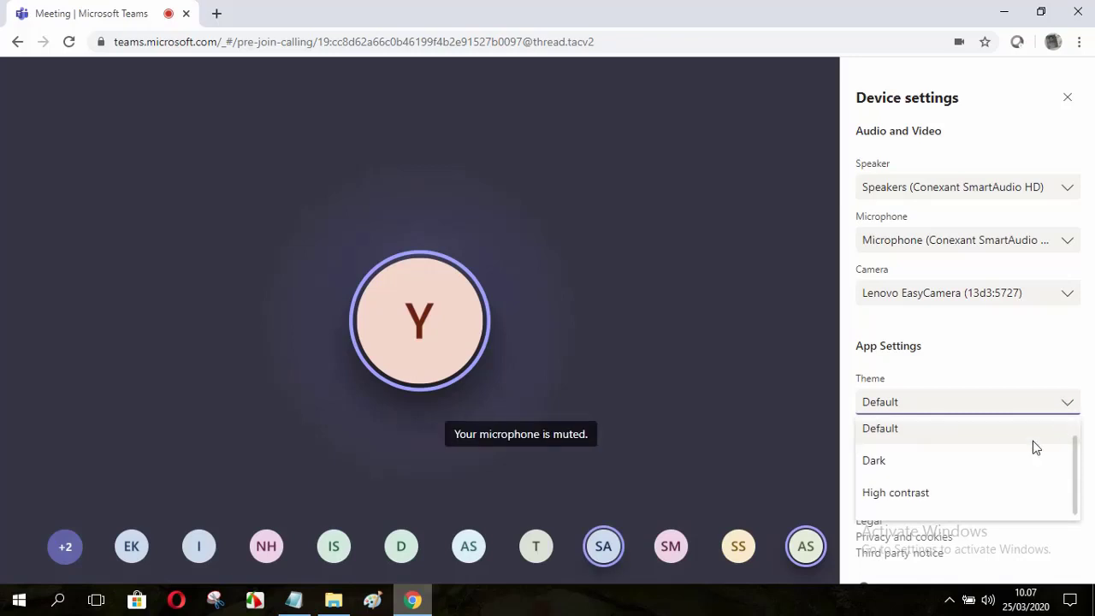
pyautogui.click(848, 402)
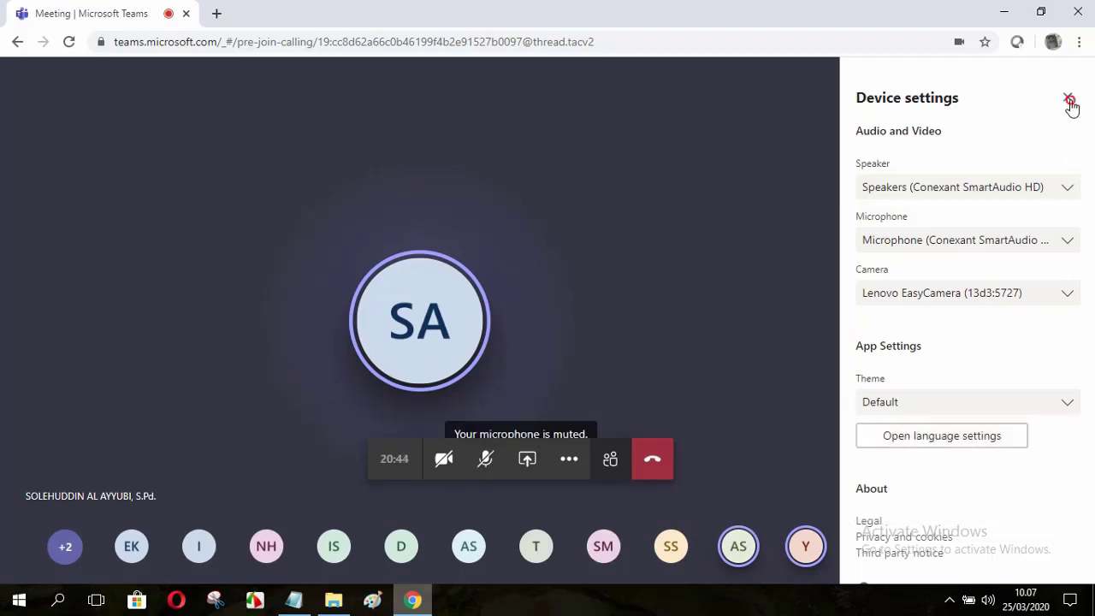
pyautogui.press('Escape')
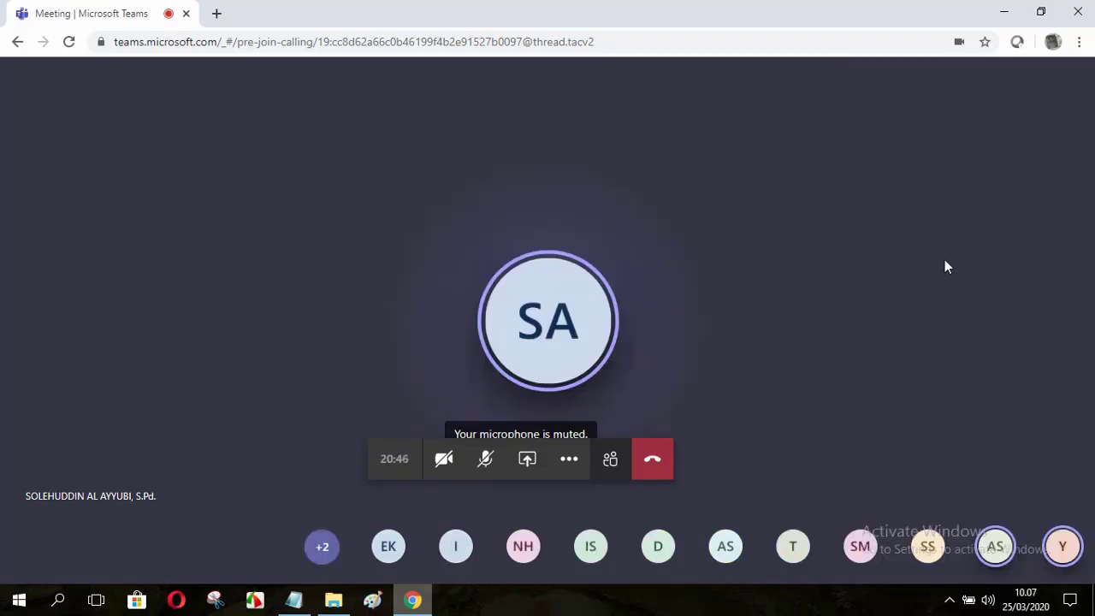